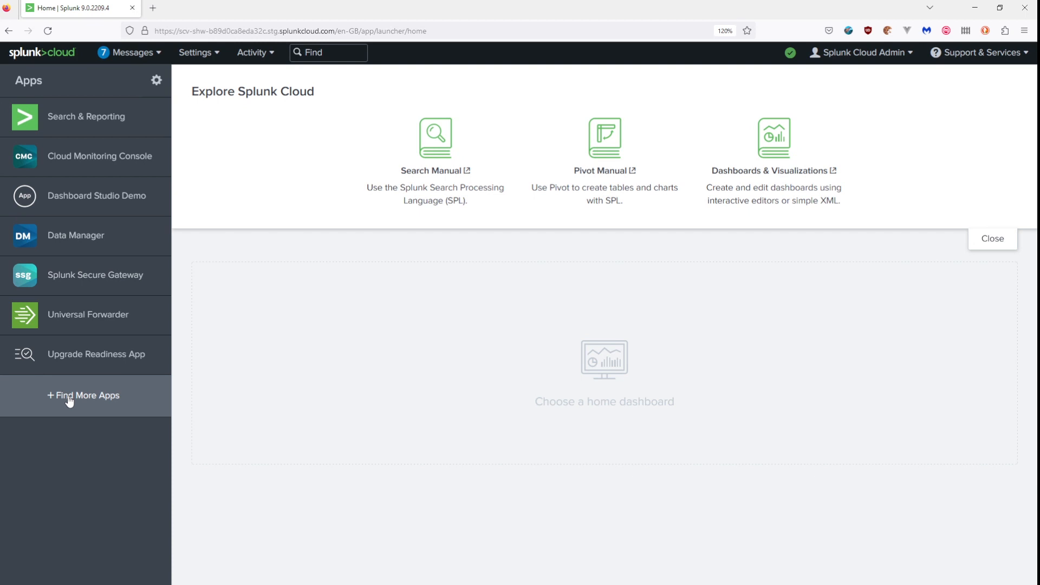
- Search the app browser for 'datapunctum' and start installing Alert Manager Enterprise
{"action": "left_click", "coordinate": [69, 401]}
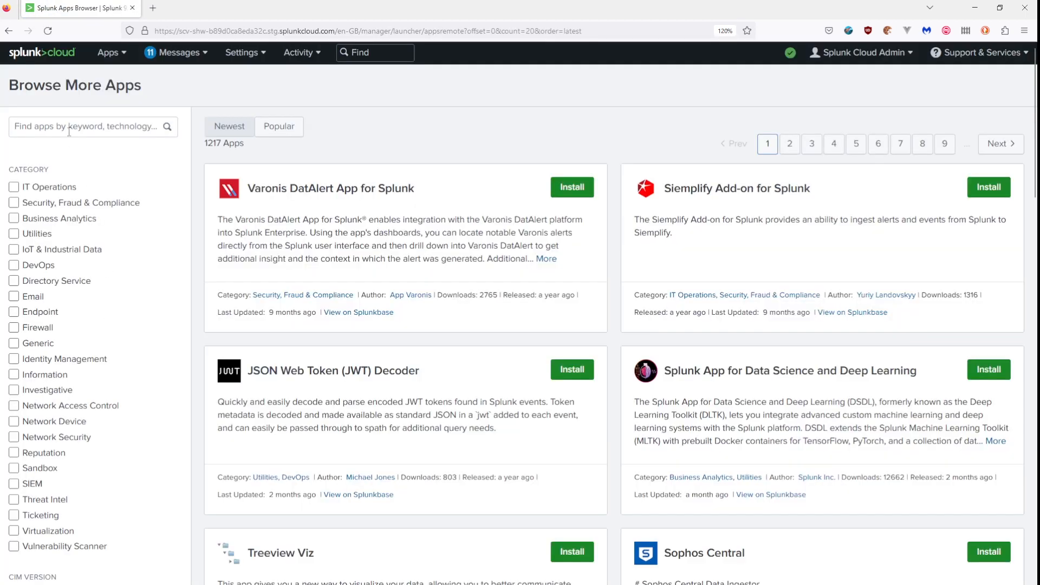
{"action": "left_click", "coordinate": [70, 127]}
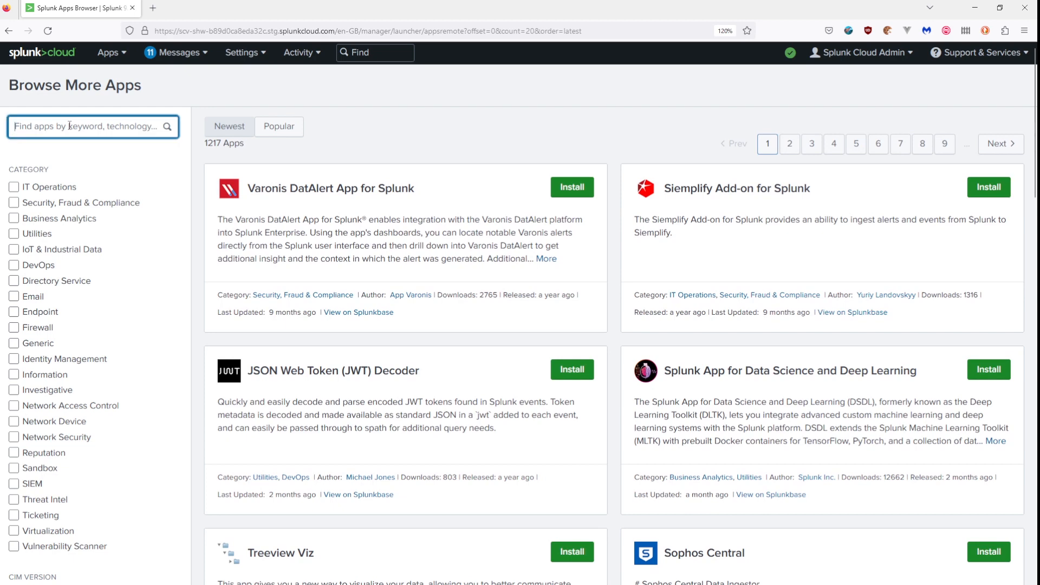
{"action": "type", "text": "datapunct"}
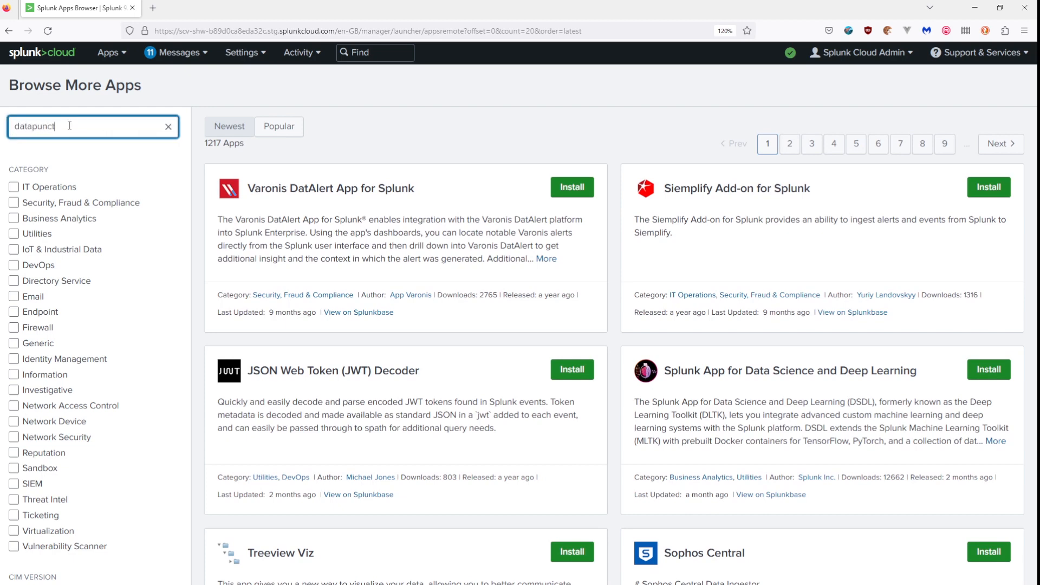
{"action": "type", "text": "um"}
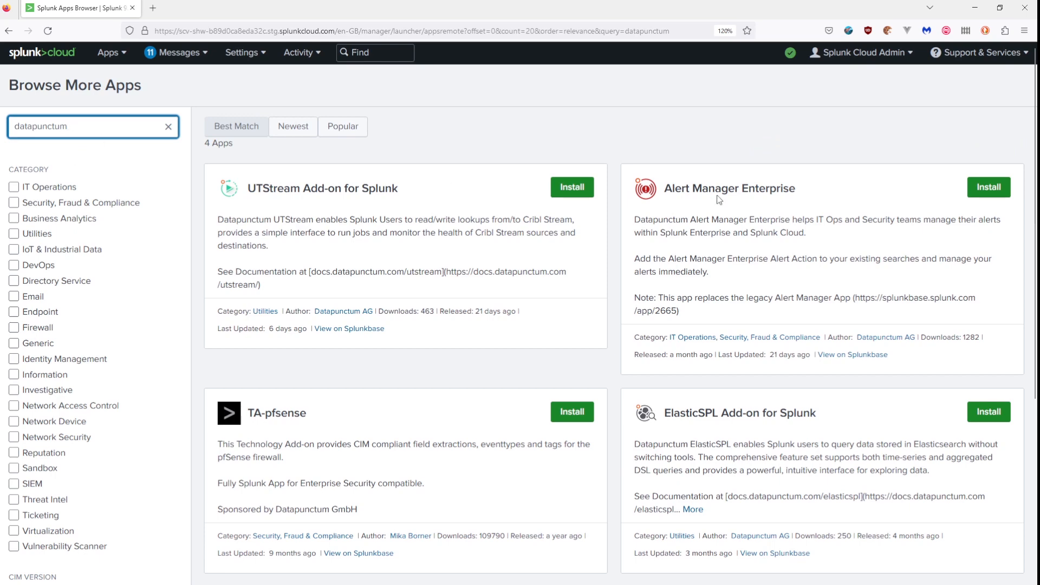
{"action": "left_click_drag", "start_coordinate": [663, 188], "coordinate": [865, 191]}
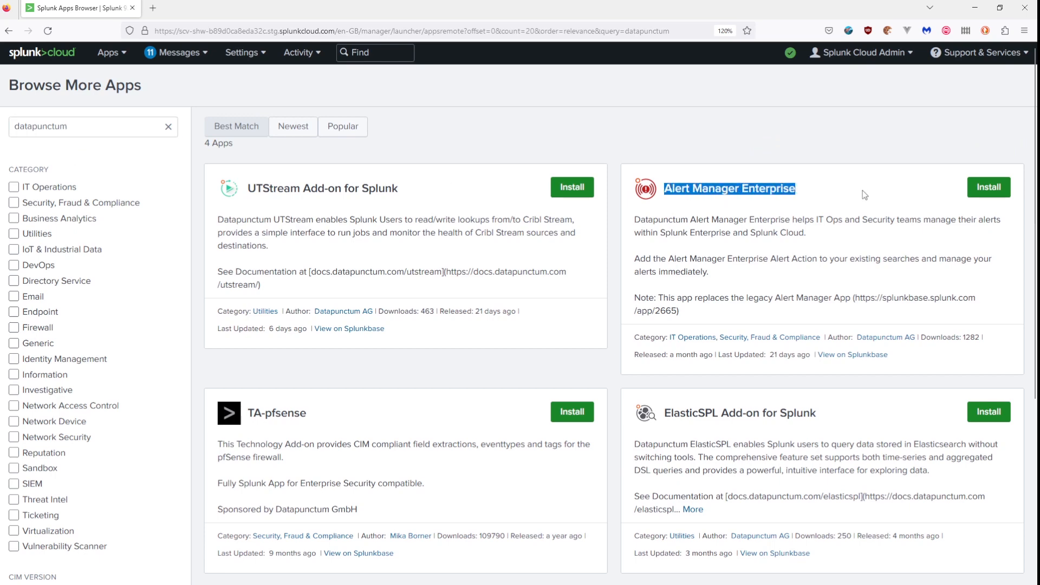
{"action": "left_click", "coordinate": [865, 195]}
{"action": "left_click", "coordinate": [988, 187]}
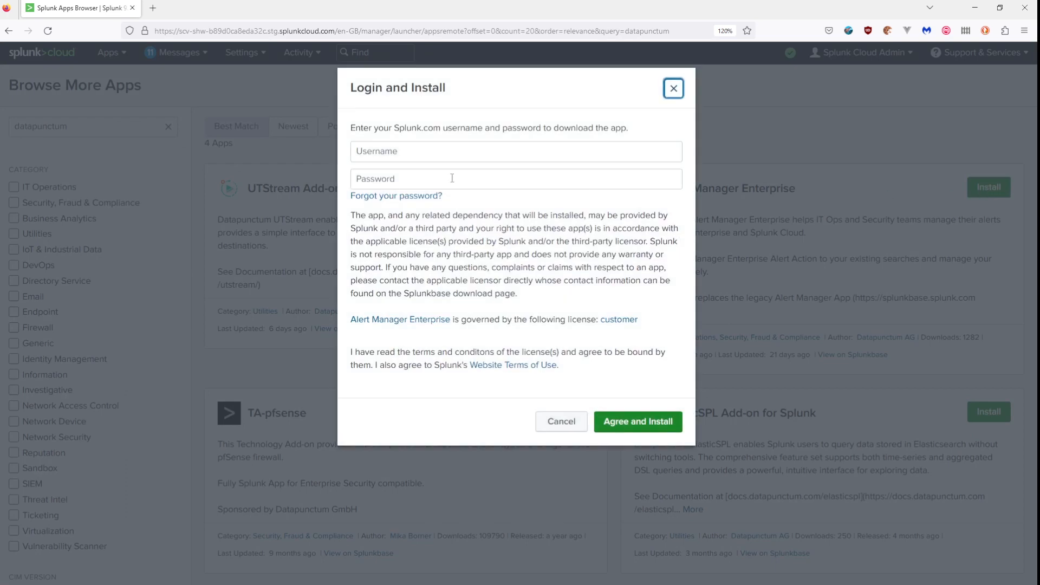
- Enter the Splunk.com username and password, then agree to the license and install
{"action": "left_click", "coordinate": [417, 151]}
{"action": "type", "text": "datapunctum"}
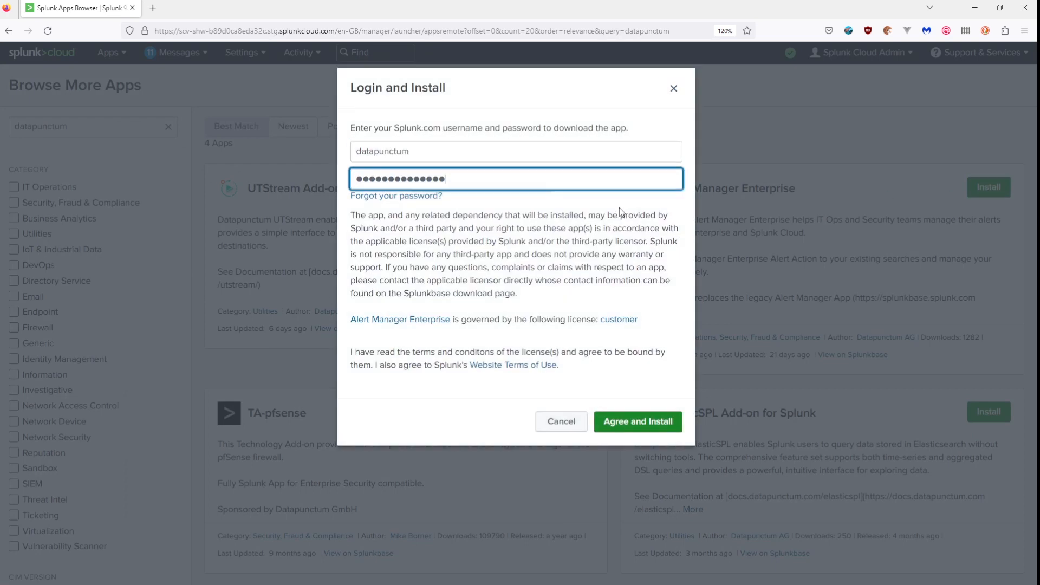
{"action": "left_click", "coordinate": [611, 209]}
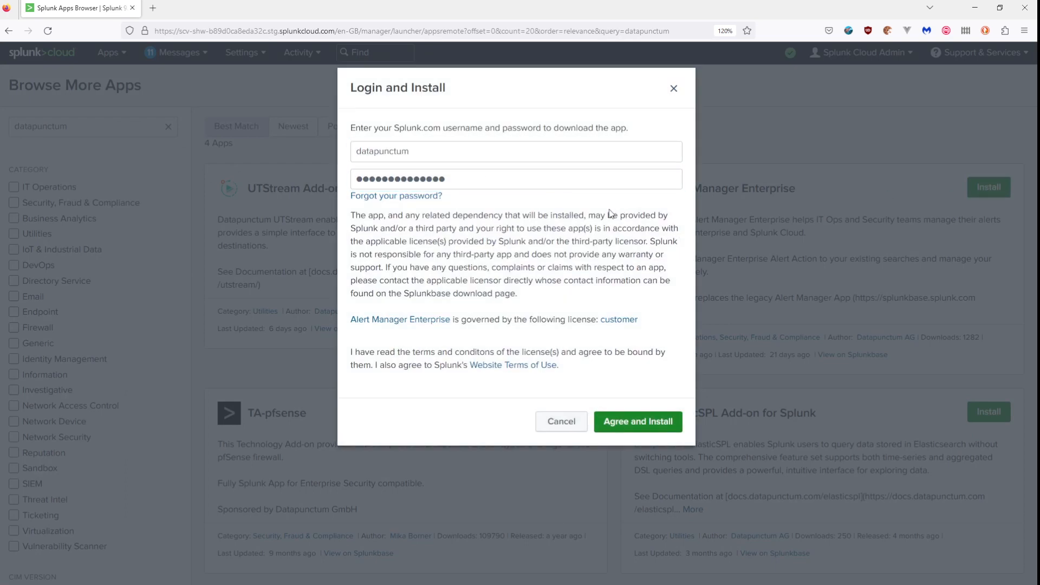
{"action": "left_click", "coordinate": [649, 423]}
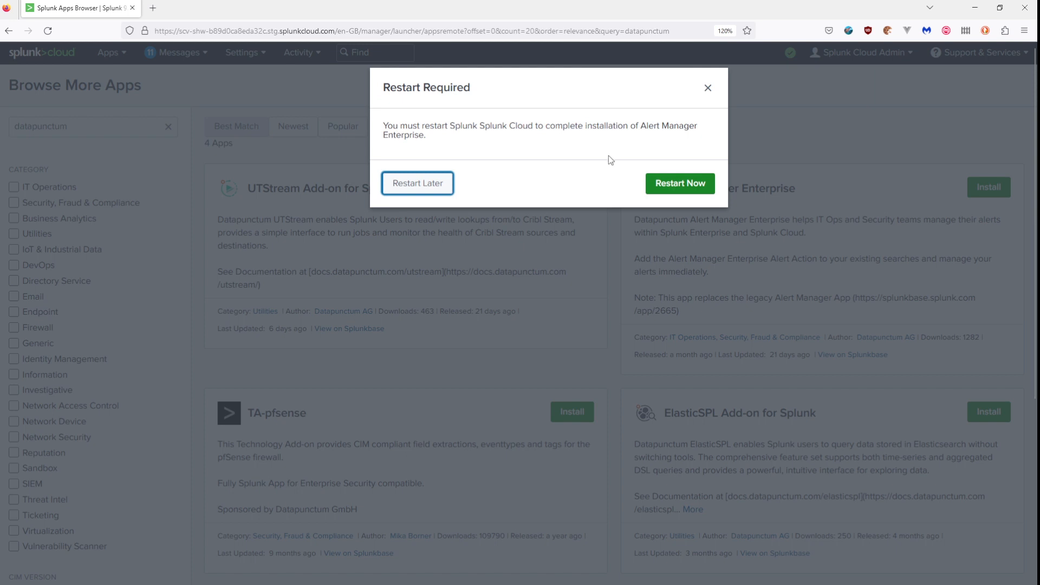
- Restart Splunk Cloud, sign back in with the admin account, and return home
{"action": "left_click", "coordinate": [688, 185]}
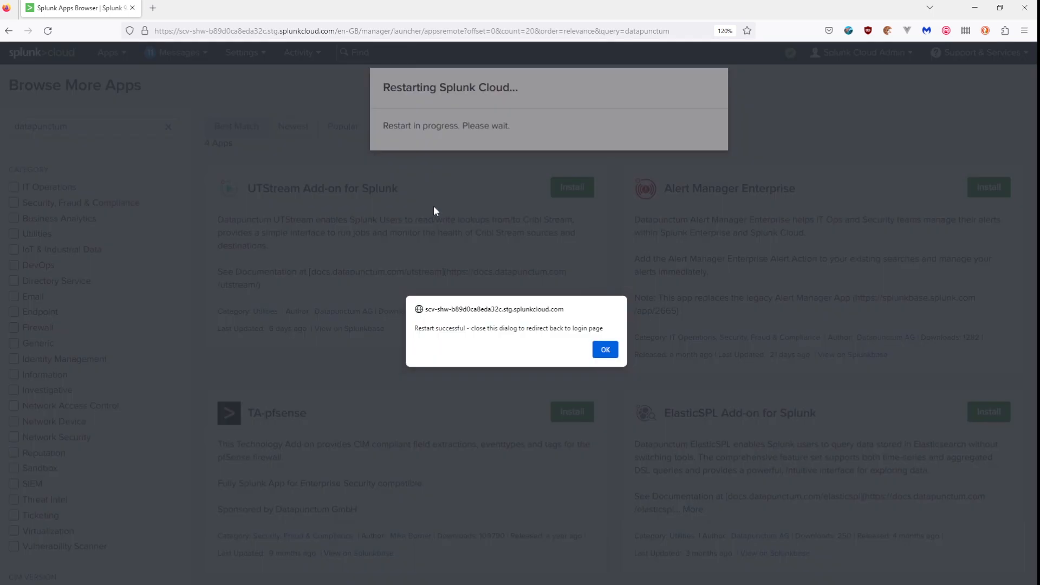
{"action": "left_click", "coordinate": [605, 350]}
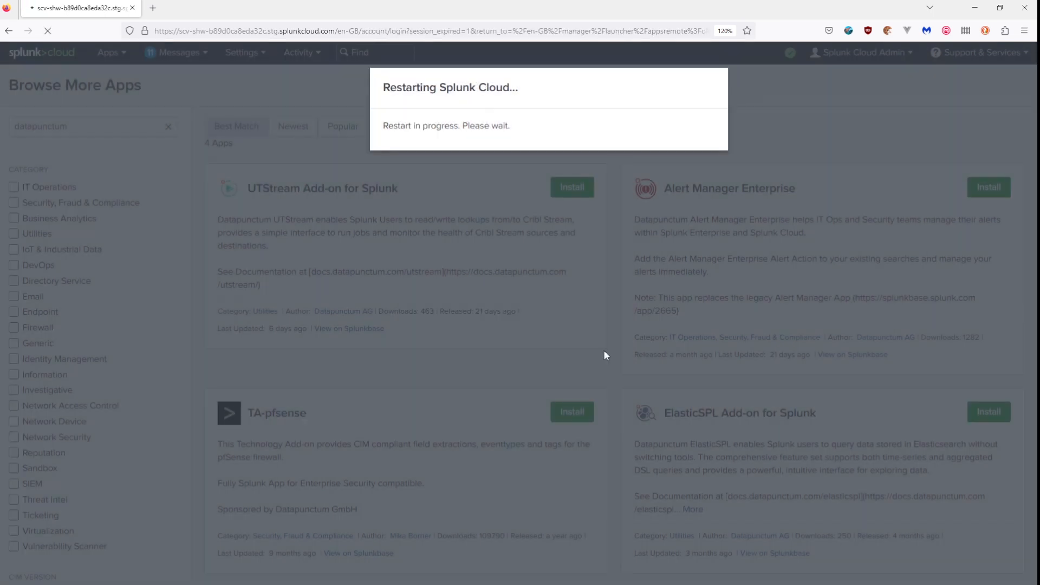
{"action": "type", "text": "sc_admin"}
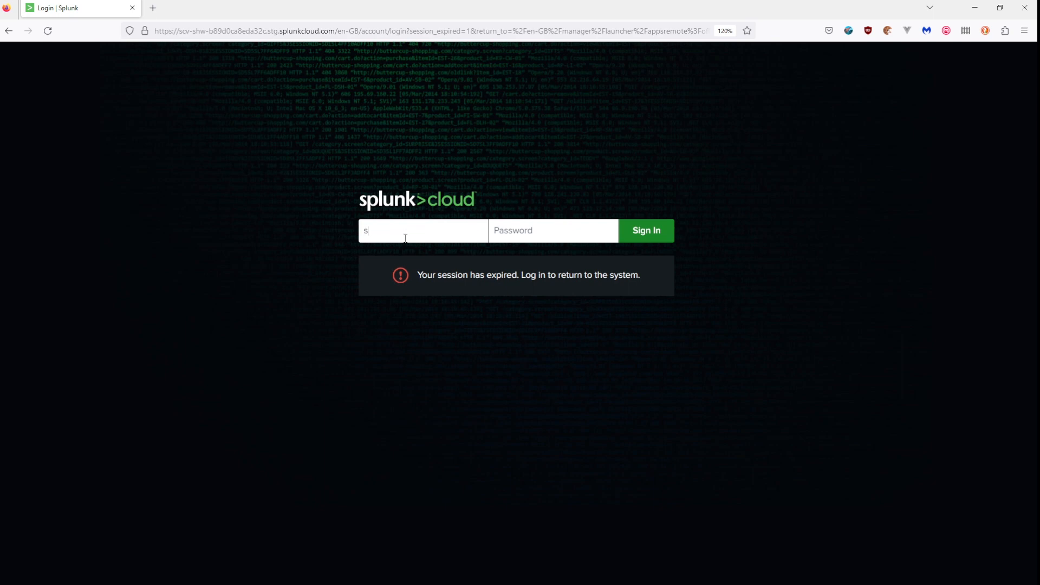
{"action": "key", "text": "Tab"}
{"action": "key", "text": "ctrl+v"}
{"action": "left_click", "coordinate": [654, 233]}
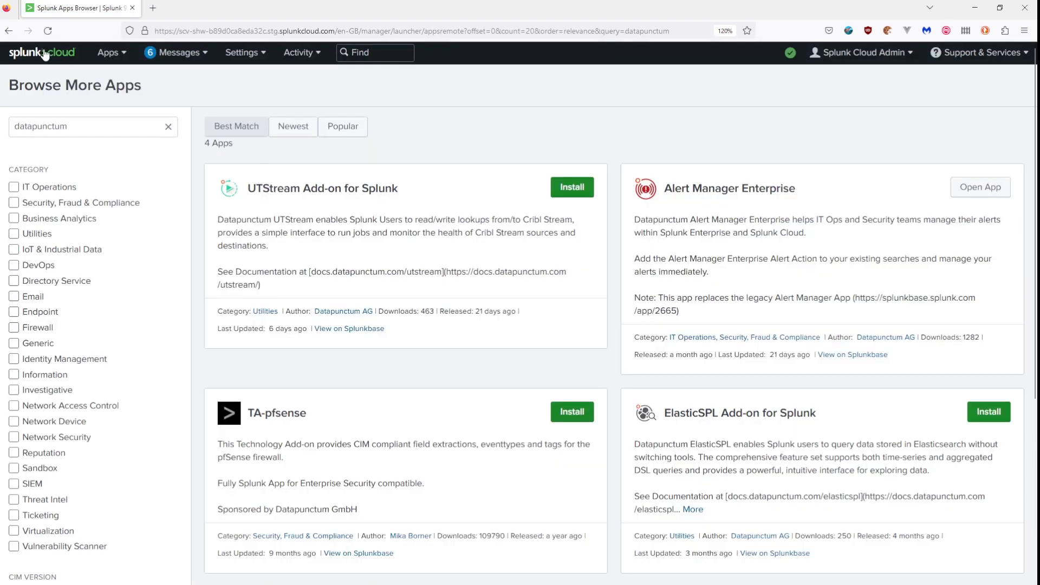
{"action": "left_click", "coordinate": [44, 55]}
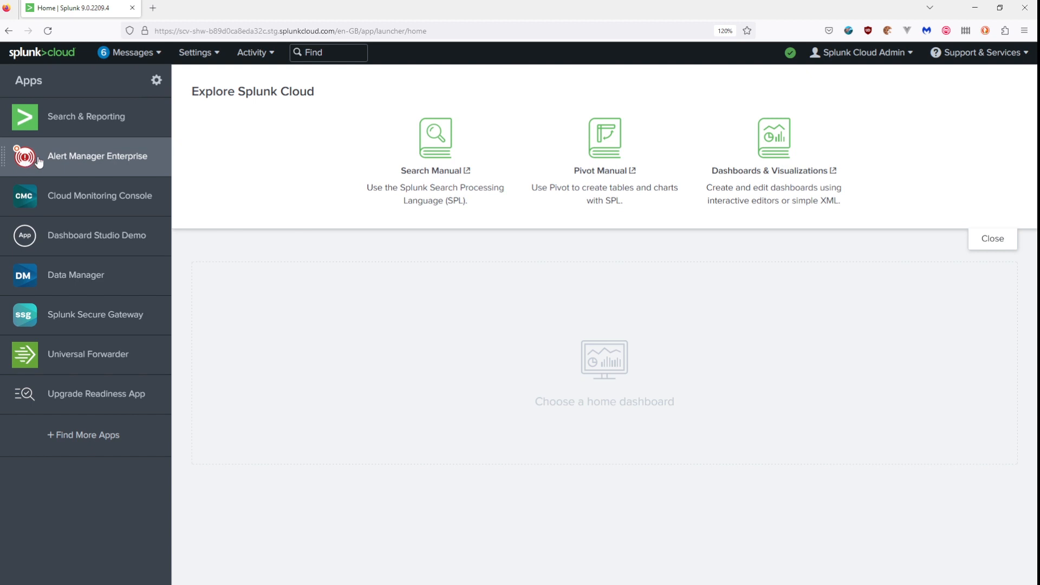
- Open Alert Manager Enterprise from the Apps list and continue to its setup page
{"action": "left_click", "coordinate": [100, 164]}
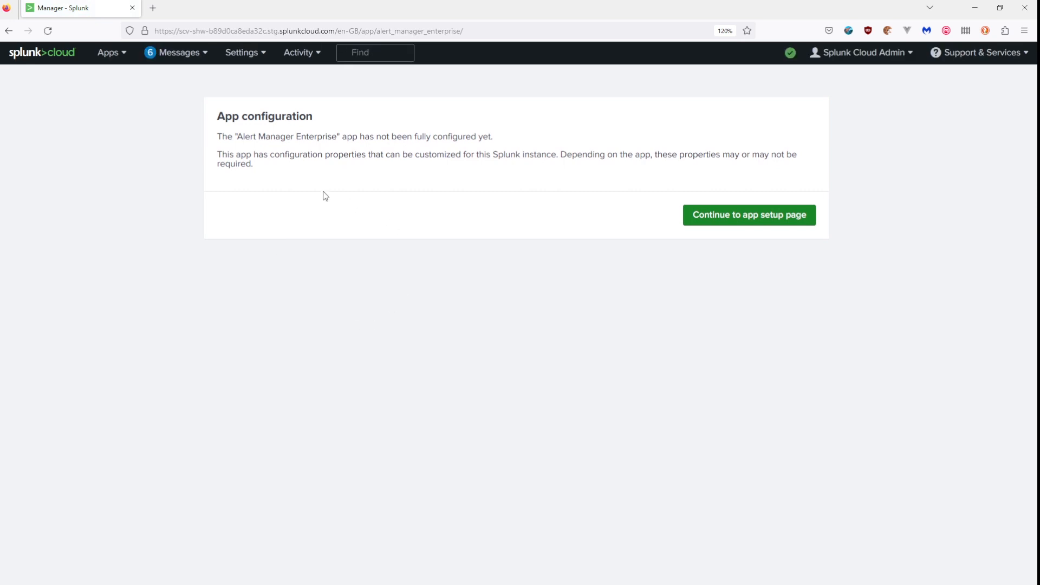
{"action": "left_click", "coordinate": [743, 222]}
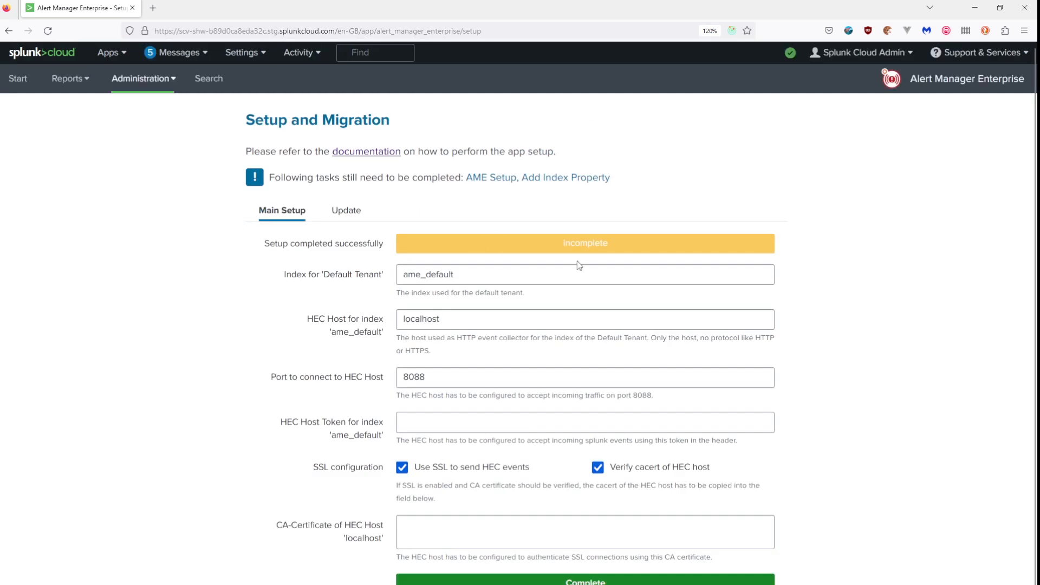
- Review the Main Setup values: index ame_default, HEC host localhost, HEC port 8088
{"action": "left_click_drag", "start_coordinate": [566, 243], "coordinate": [613, 245]}
{"action": "left_click", "coordinate": [471, 257]}
{"action": "double_click", "coordinate": [429, 274]}
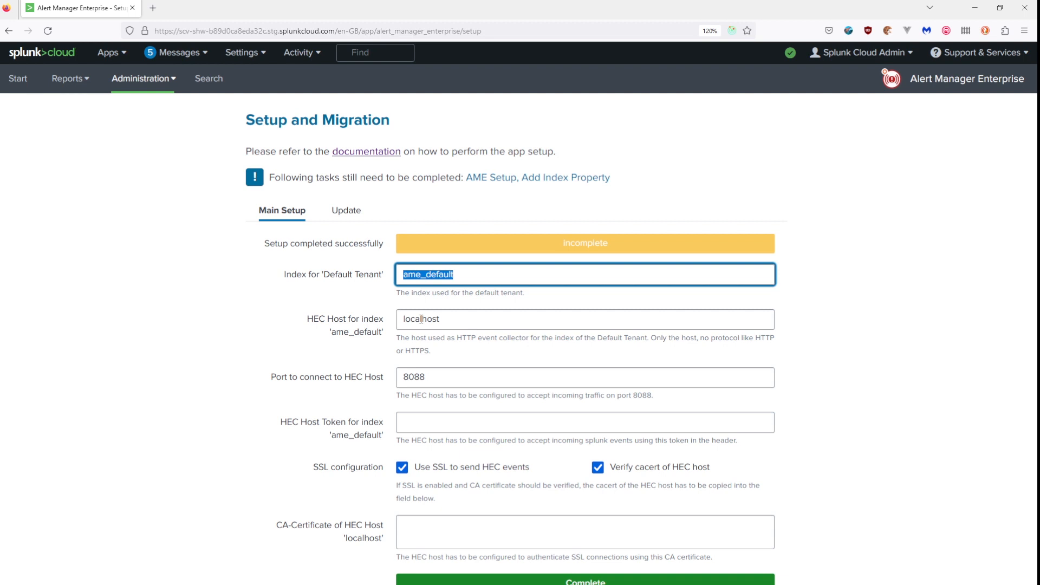
{"action": "key", "text": "Tab"}
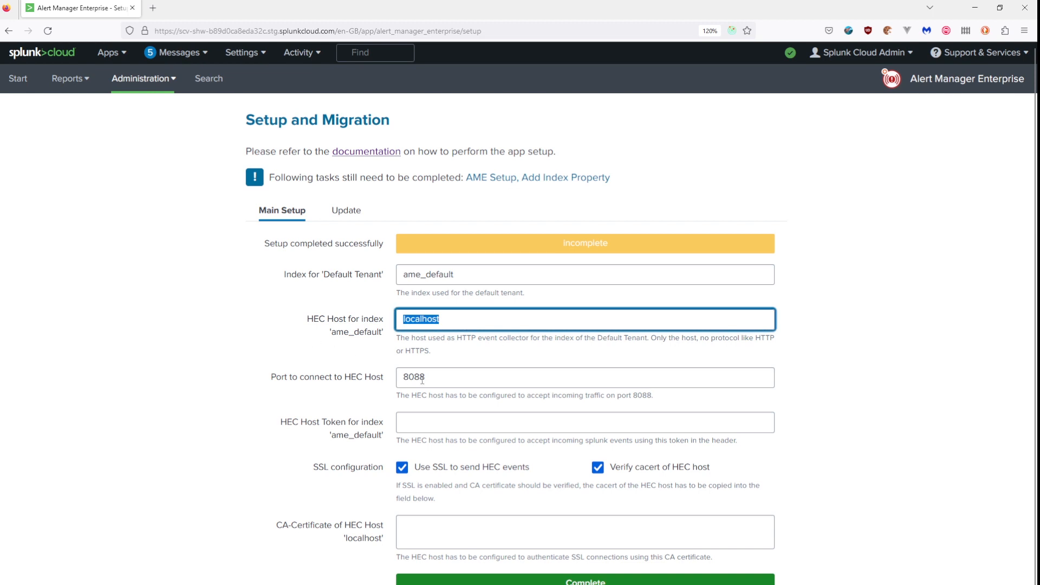
{"action": "left_click", "coordinate": [413, 376]}
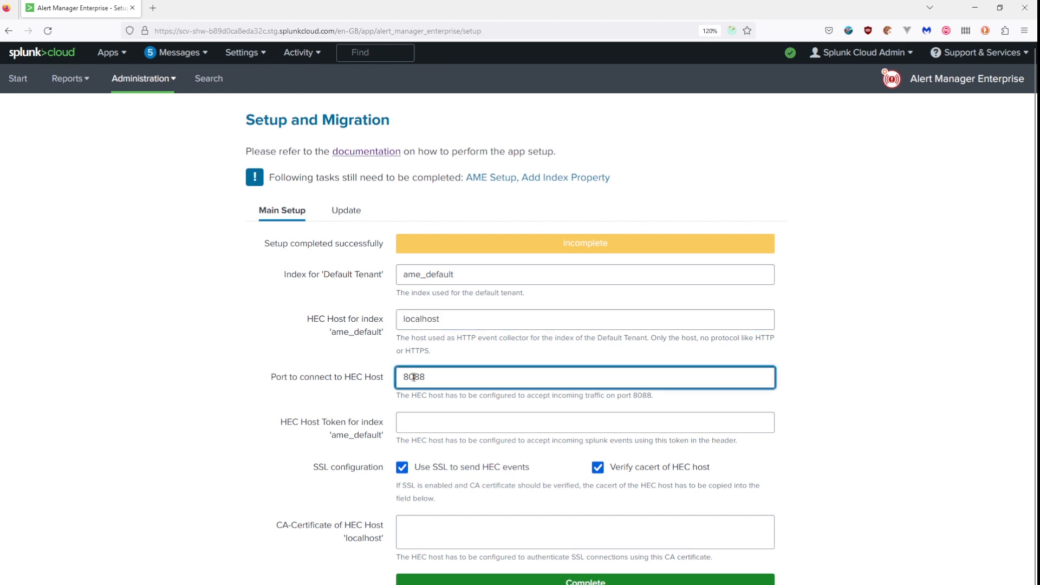
{"action": "double_click", "coordinate": [413, 377]}
{"action": "left_click", "coordinate": [317, 398]}
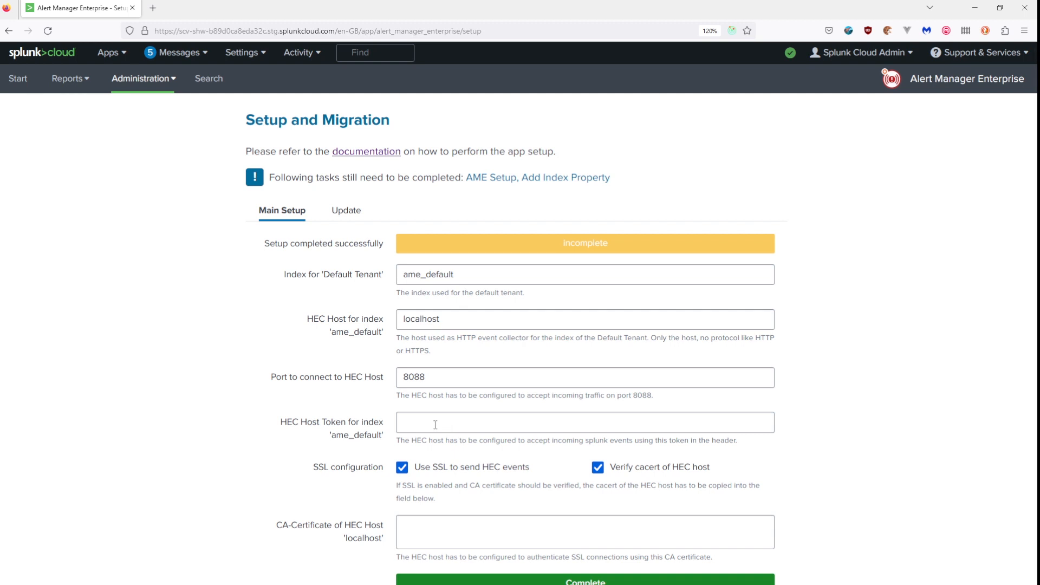
- Turn off 'Verify cacert of HEC host', leaving the token field empty for now
{"action": "left_click", "coordinate": [598, 468]}
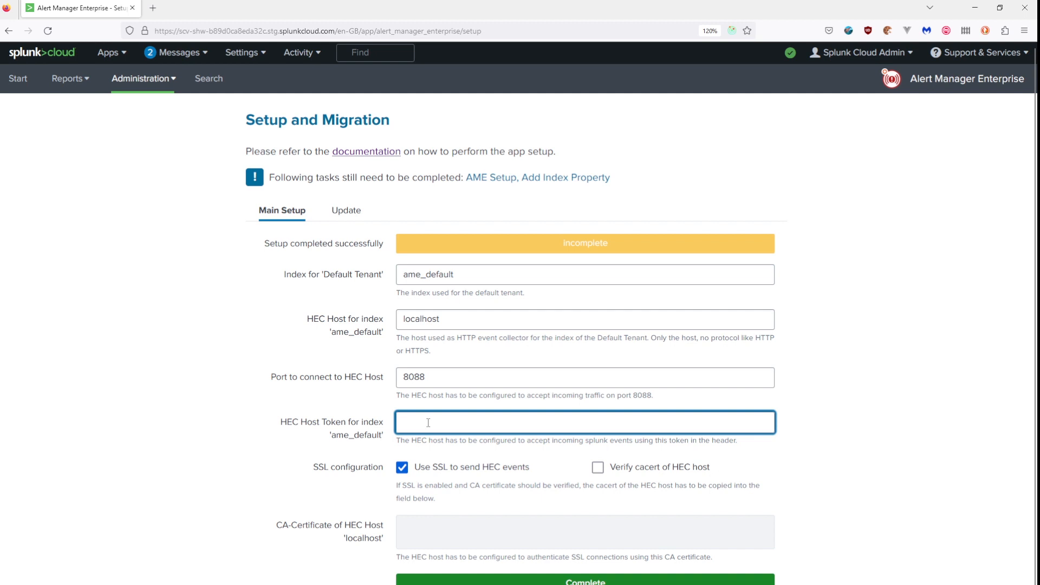
{"action": "left_click", "coordinate": [233, 303]}
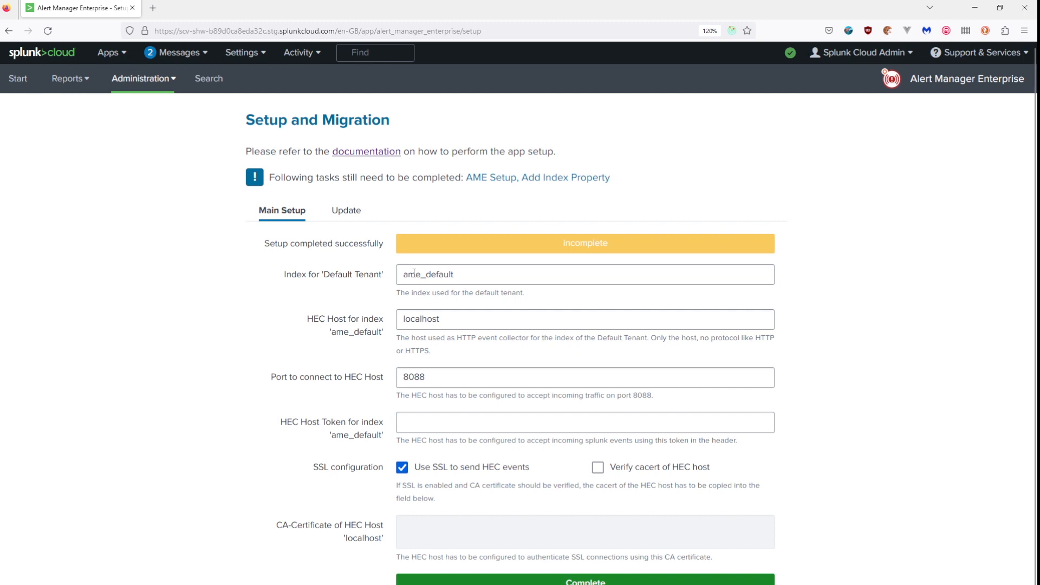
{"action": "double_click", "coordinate": [426, 274]}
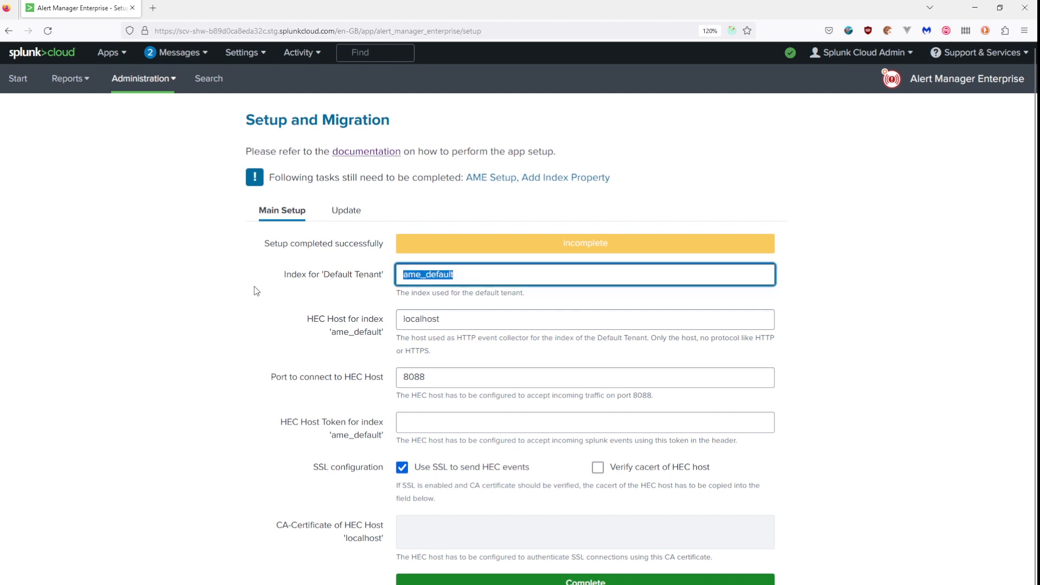
{"action": "left_click", "coordinate": [677, 151]}
- Start a new index named ame_default from Settings > Indexes
{"action": "left_click", "coordinate": [242, 54]}
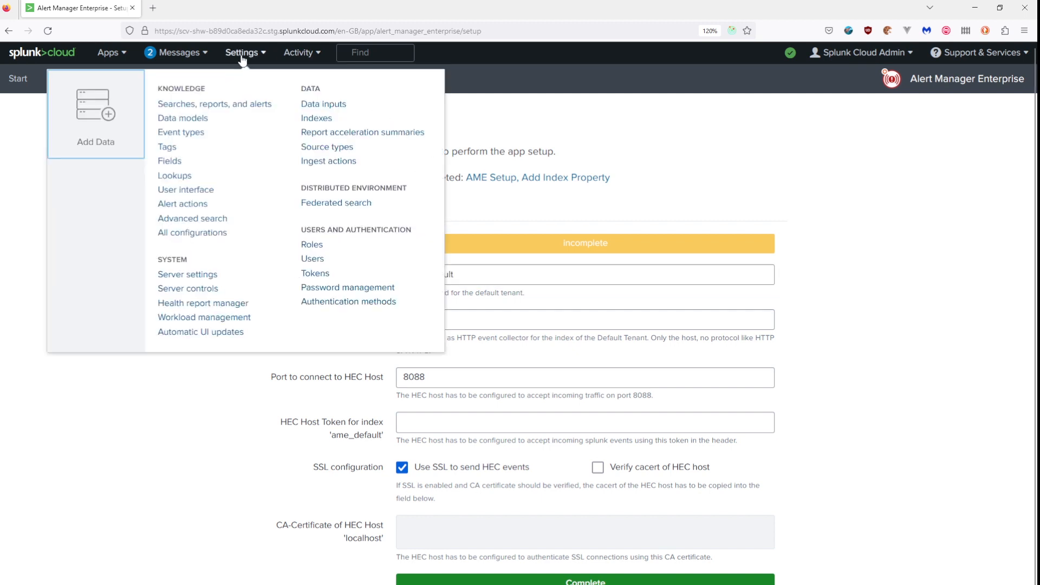
{"action": "left_click", "coordinate": [314, 124]}
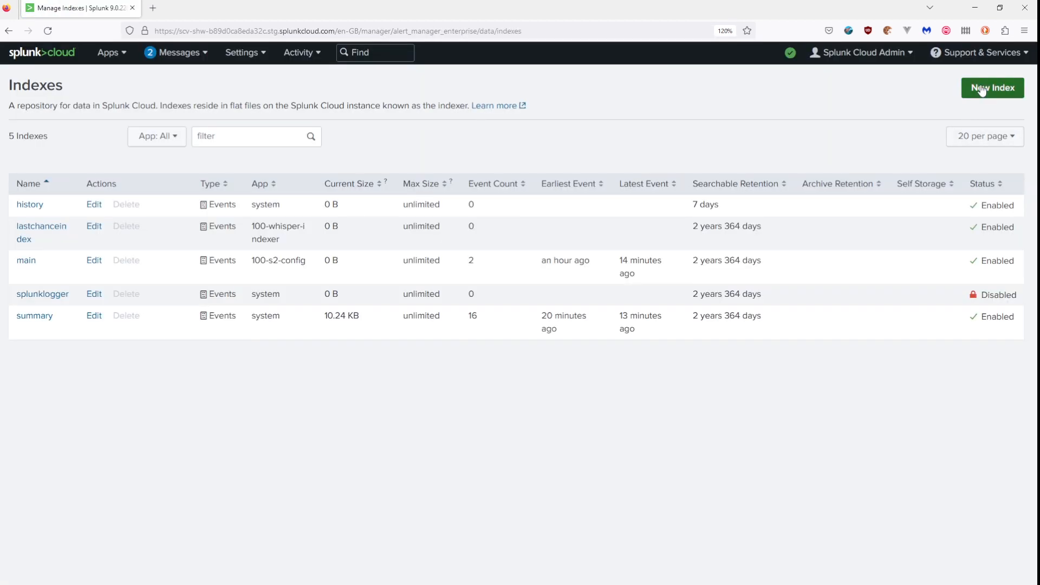
{"action": "left_click", "coordinate": [982, 89]}
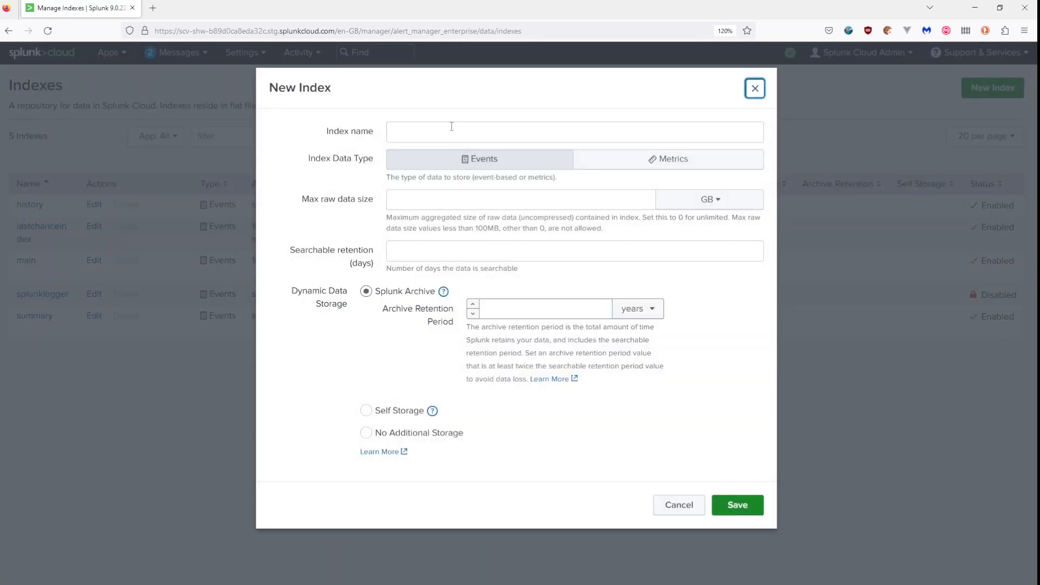
{"action": "left_click", "coordinate": [452, 129]}
{"action": "type", "text": "ame"}
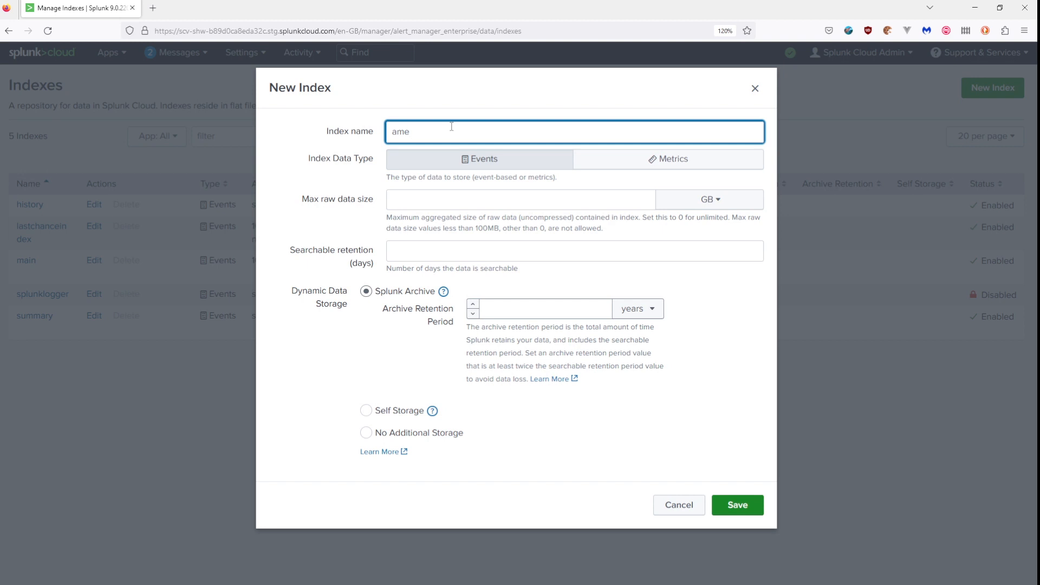
{"action": "type", "text": "_default"}
- Give it 100 GB max size, 365-day retention, no additional storage, and save
{"action": "left_click", "coordinate": [508, 199]}
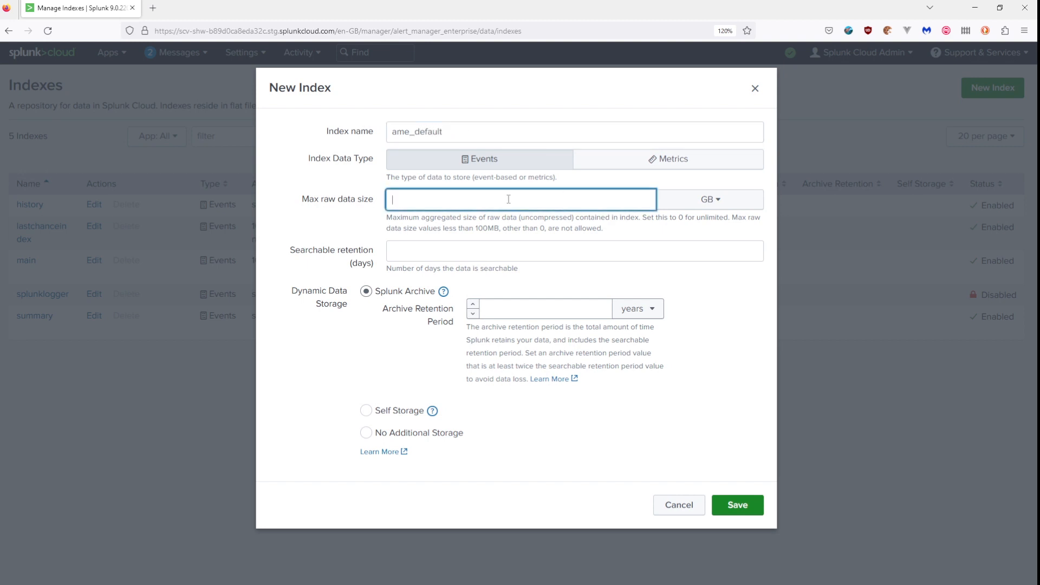
{"action": "type", "text": "100"}
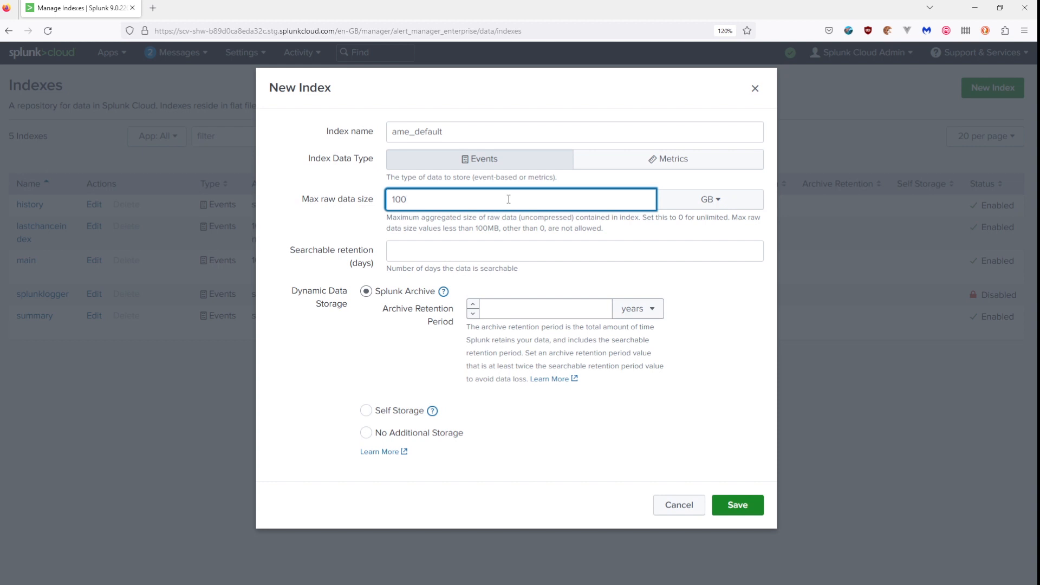
{"action": "left_click", "coordinate": [495, 249]}
{"action": "type", "text": "365"}
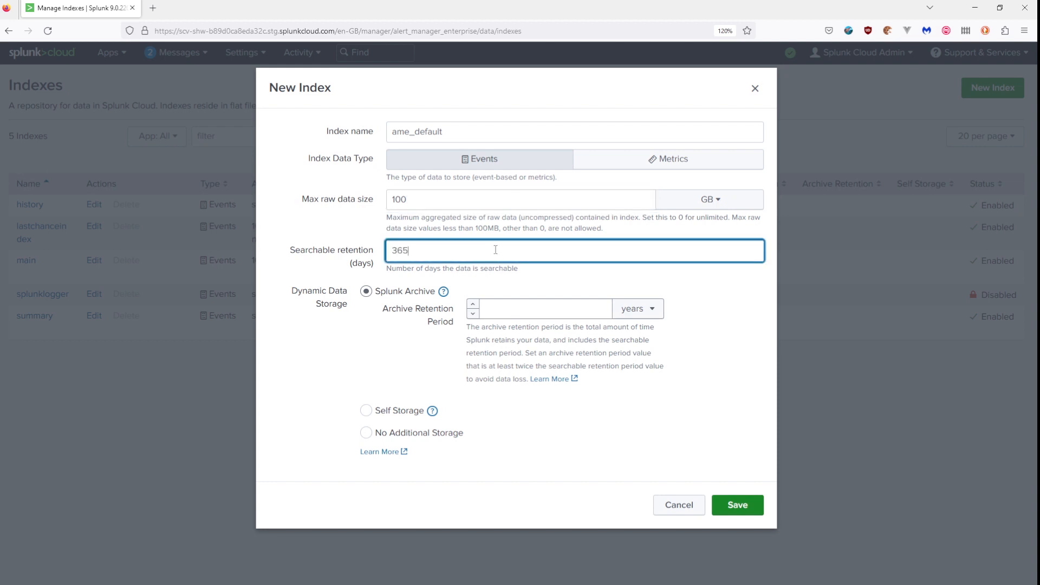
{"action": "key", "text": "ctrl+a"}
{"action": "left_click", "coordinate": [367, 434]}
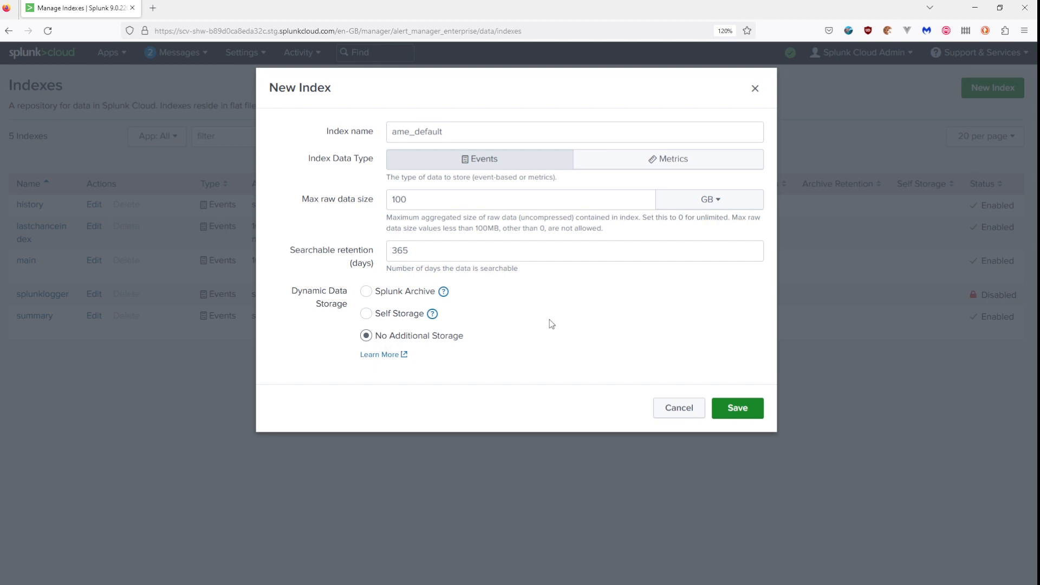
{"action": "left_click", "coordinate": [737, 408]}
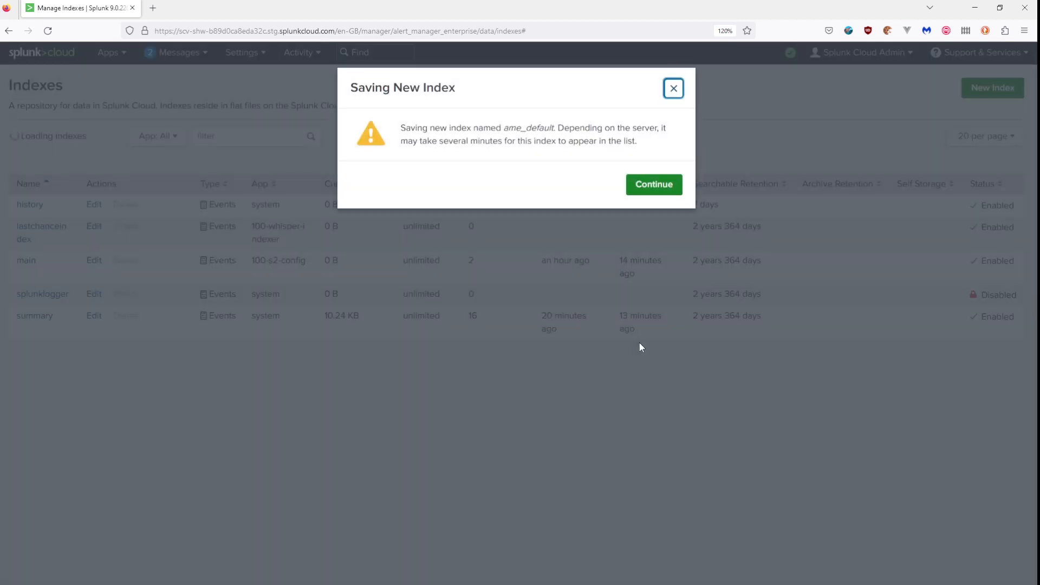
{"action": "left_click", "coordinate": [661, 185]}
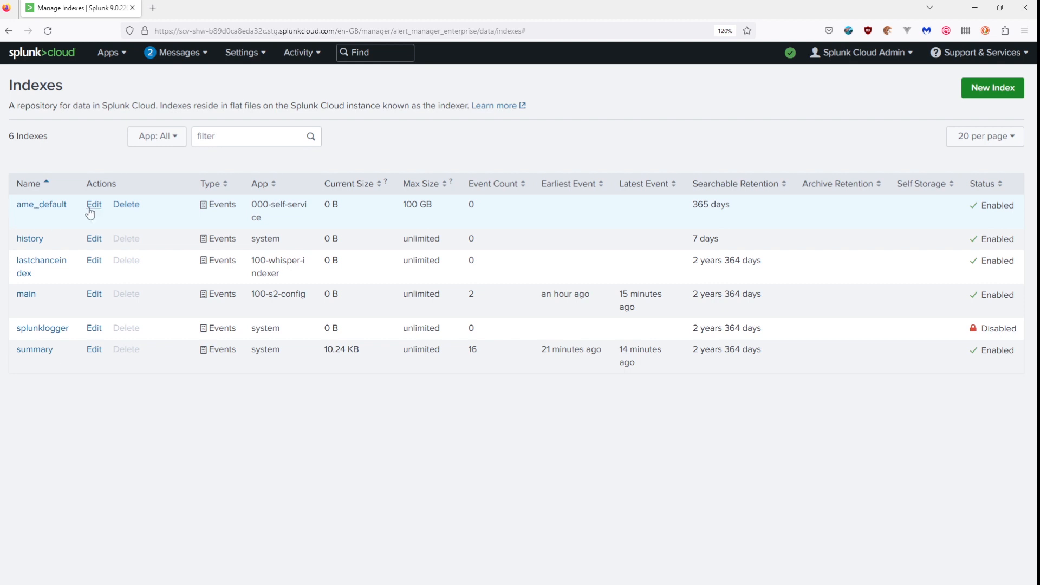
{"action": "left_click_drag", "start_coordinate": [76, 212], "coordinate": [1, 201]}
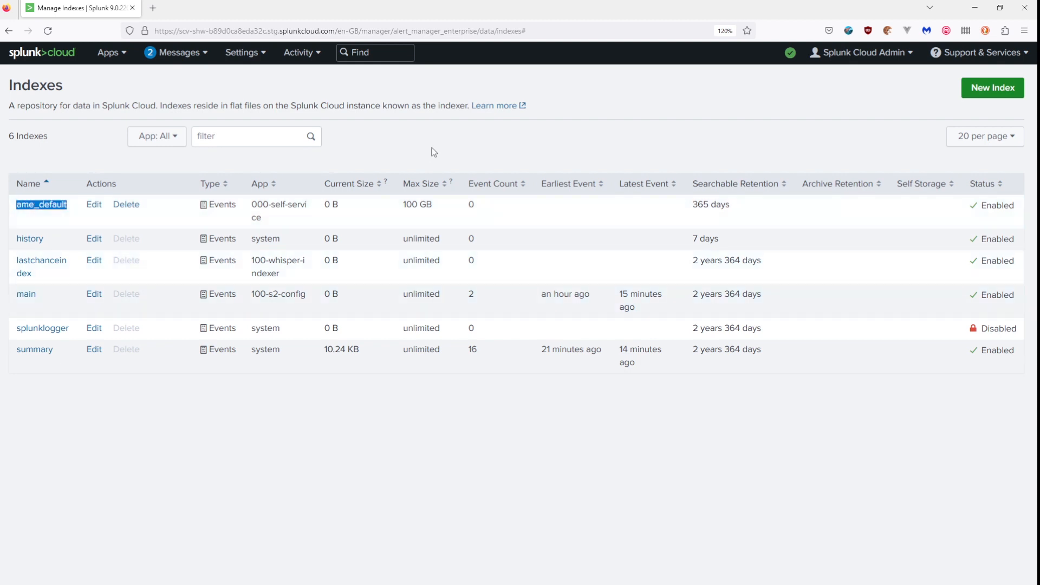
{"action": "left_click", "coordinate": [404, 145]}
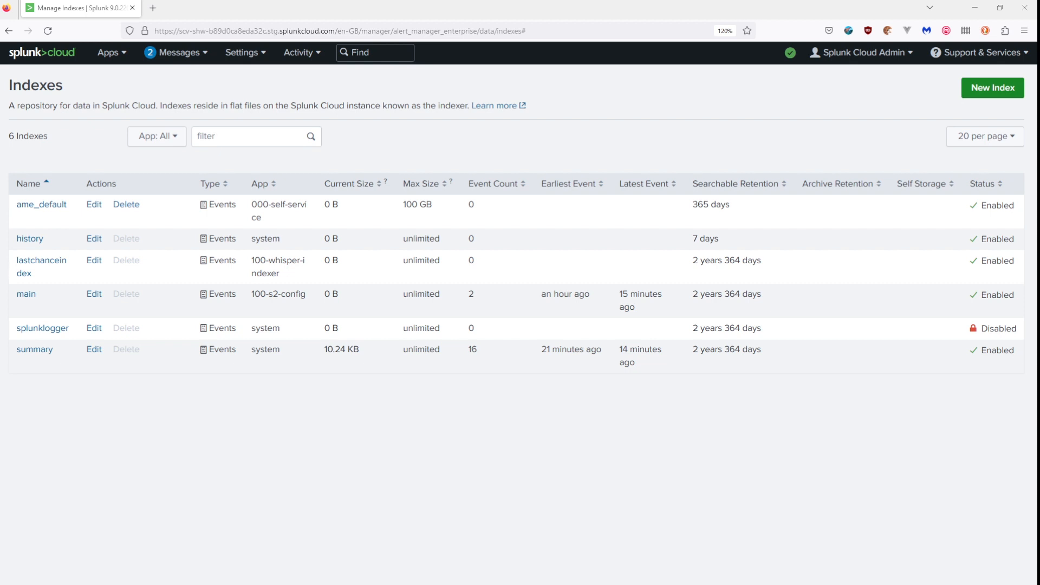
- Add an HTTP Event Collector token named ame_hec with indexer acknowledgement left off
{"action": "left_click", "coordinate": [242, 52]}
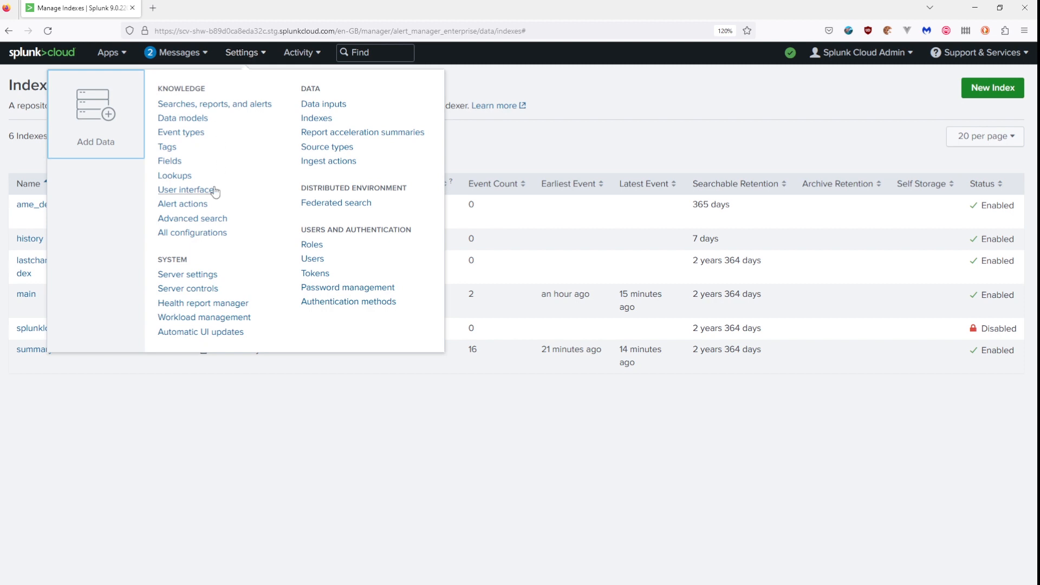
{"action": "left_click", "coordinate": [324, 104]}
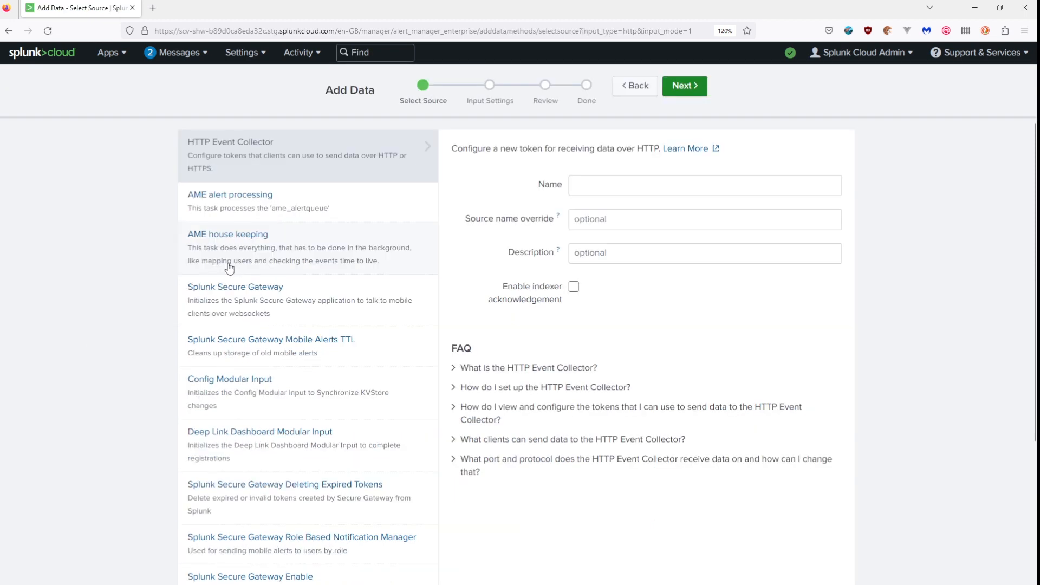
{"action": "type", "text": "ame_hec"}
{"action": "left_click", "coordinate": [469, 174]}
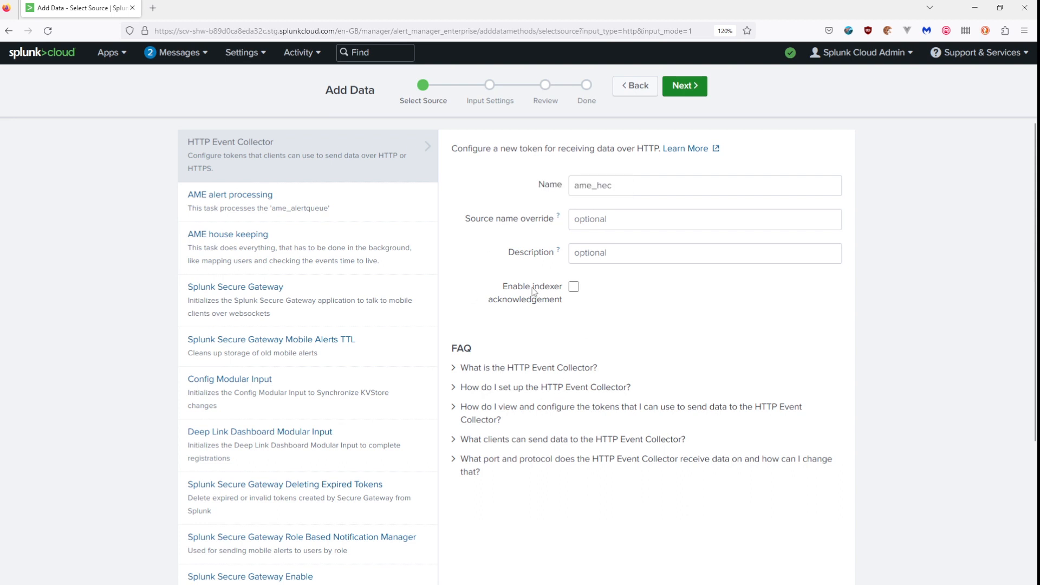
{"action": "left_click_drag", "start_coordinate": [504, 286], "coordinate": [573, 312]}
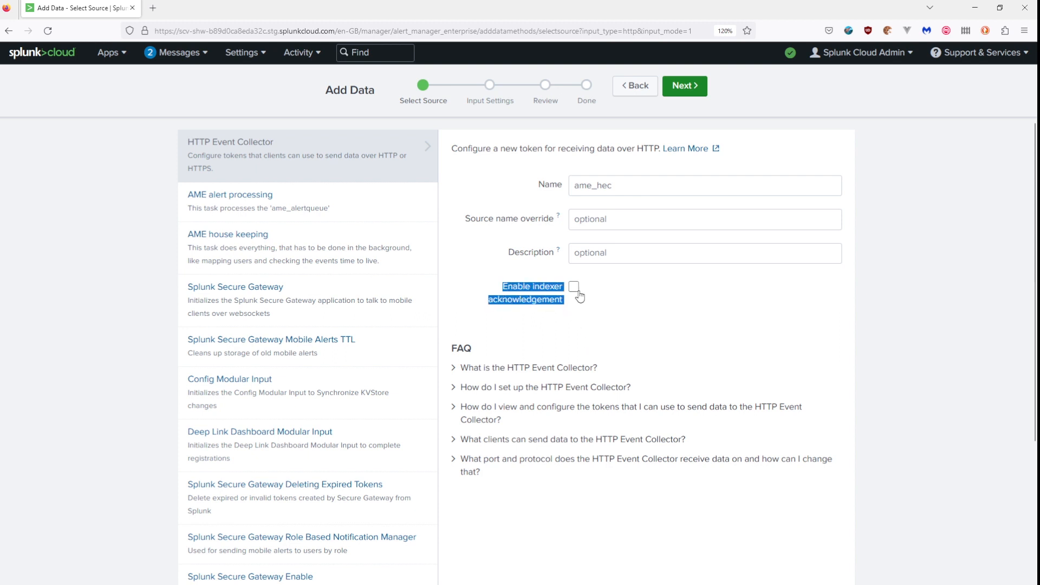
{"action": "left_click", "coordinate": [696, 311]}
{"action": "left_click", "coordinate": [699, 86]}
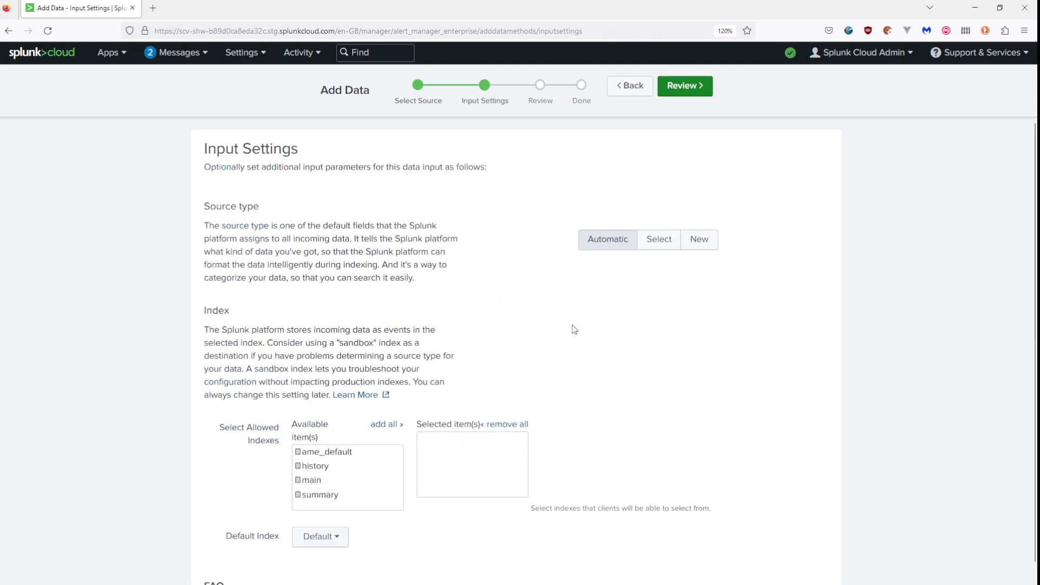
- Keep ame_default as the default index with no allowed indexes selected, then review
{"action": "scroll", "coordinate": [574, 327], "scroll_direction": "down", "scroll_amount": 1}
{"action": "scroll", "coordinate": [581, 334], "scroll_direction": "up", "scroll_amount": 1}
{"action": "left_click", "coordinate": [324, 455]}
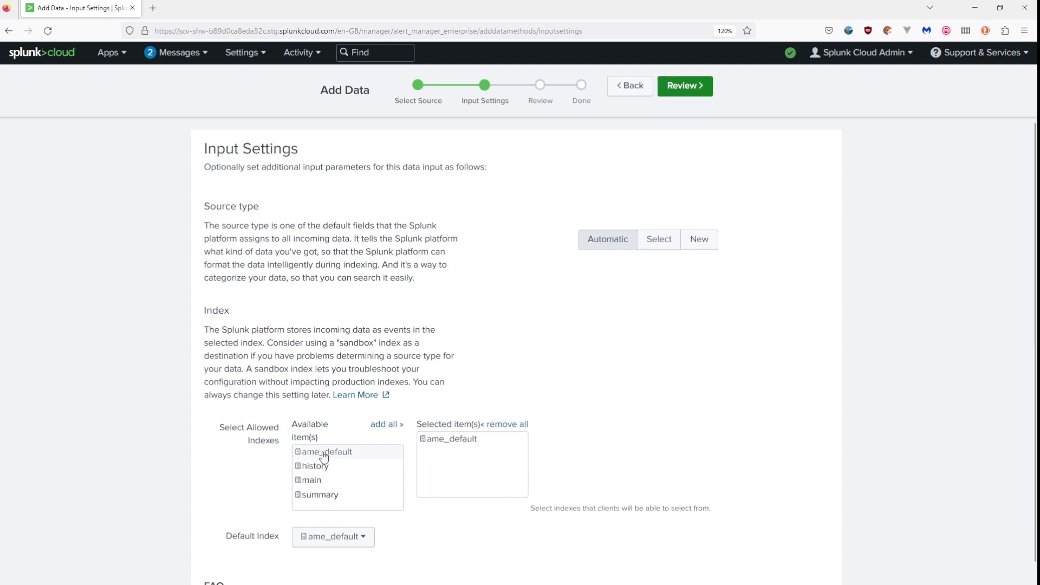
{"action": "left_click", "coordinate": [454, 443]}
{"action": "scroll", "coordinate": [655, 364], "scroll_direction": "down", "scroll_amount": 2}
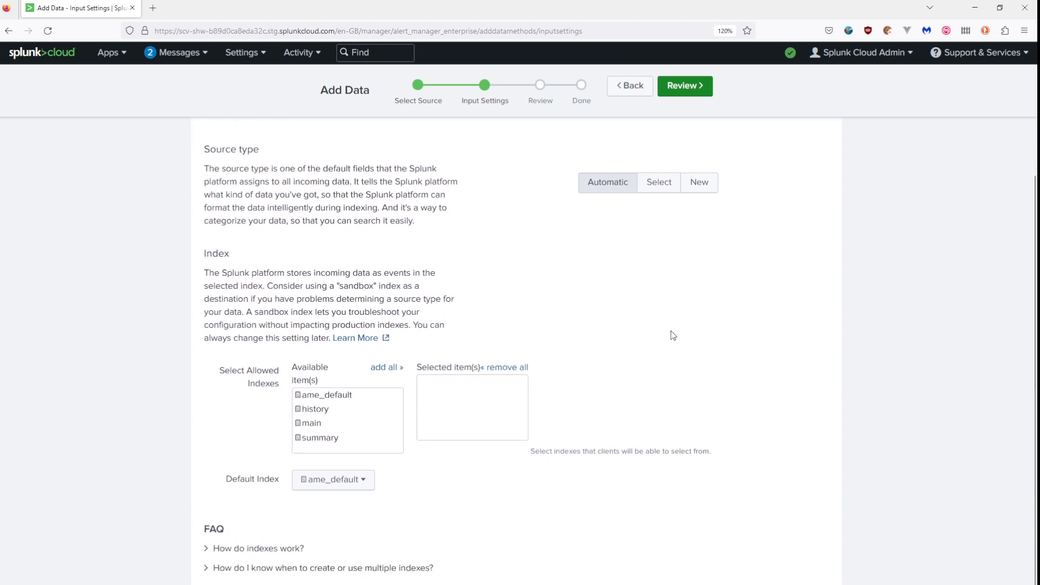
{"action": "scroll", "coordinate": [653, 362], "scroll_direction": "up", "scroll_amount": 2}
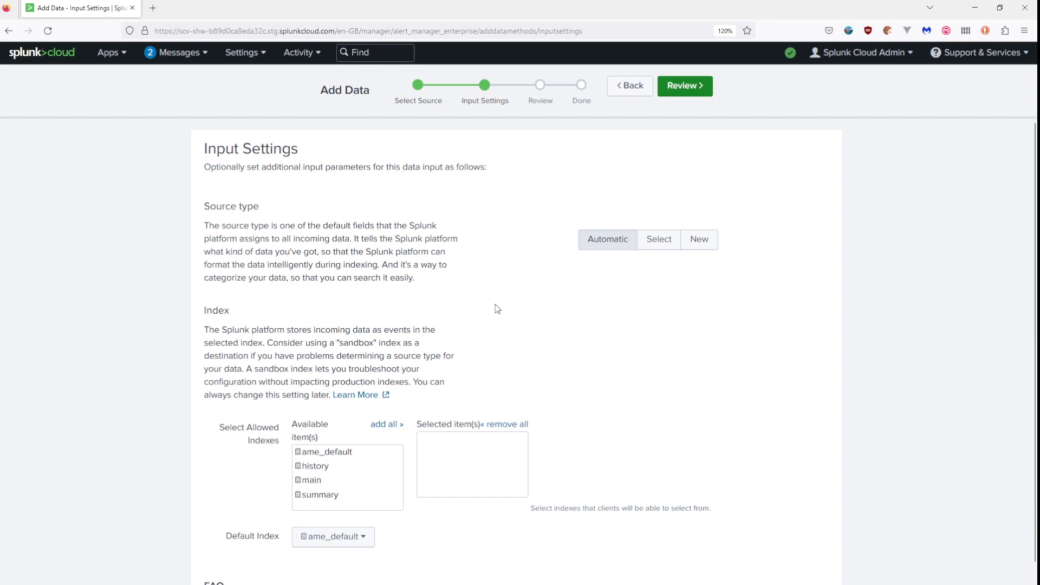
{"action": "left_click", "coordinate": [683, 88]}
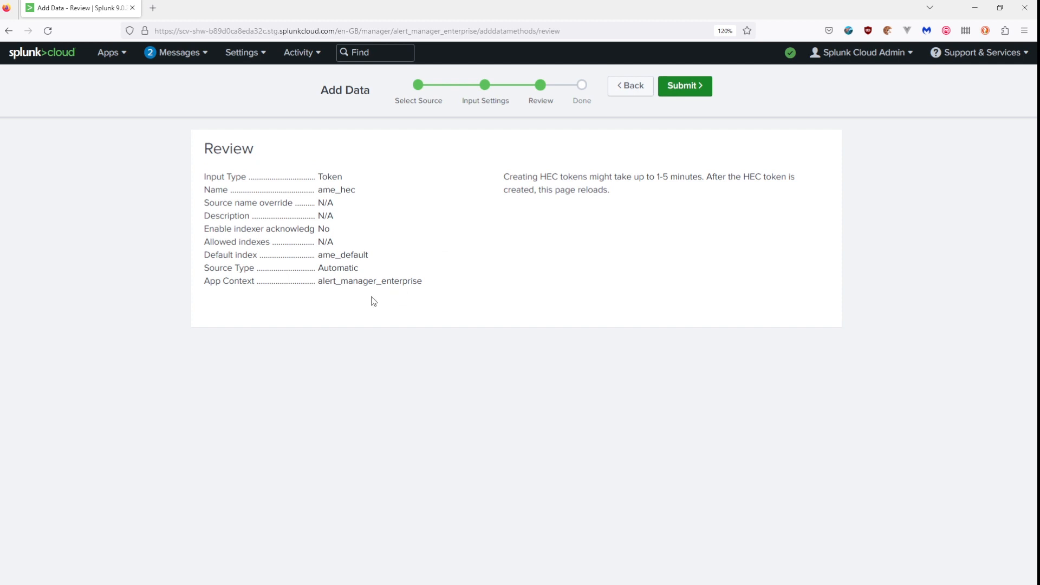
- Submit the ame_hec token, copy its generated token value, and go back home
{"action": "left_click_drag", "start_coordinate": [205, 149], "coordinate": [696, 307]}
{"action": "left_click", "coordinate": [692, 295]}
{"action": "left_click", "coordinate": [691, 89]}
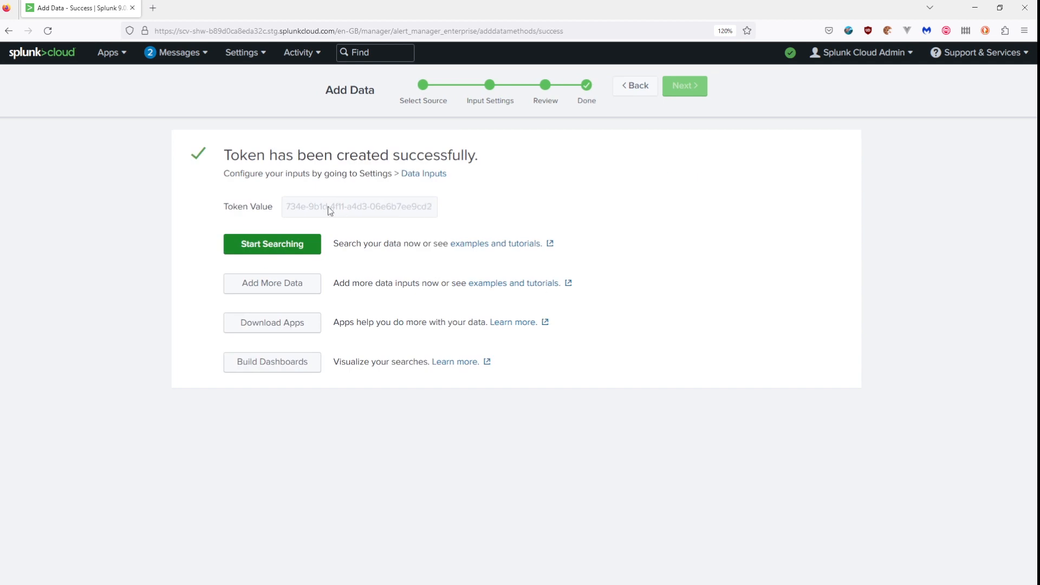
{"action": "left_click_drag", "start_coordinate": [294, 207], "coordinate": [464, 207]}
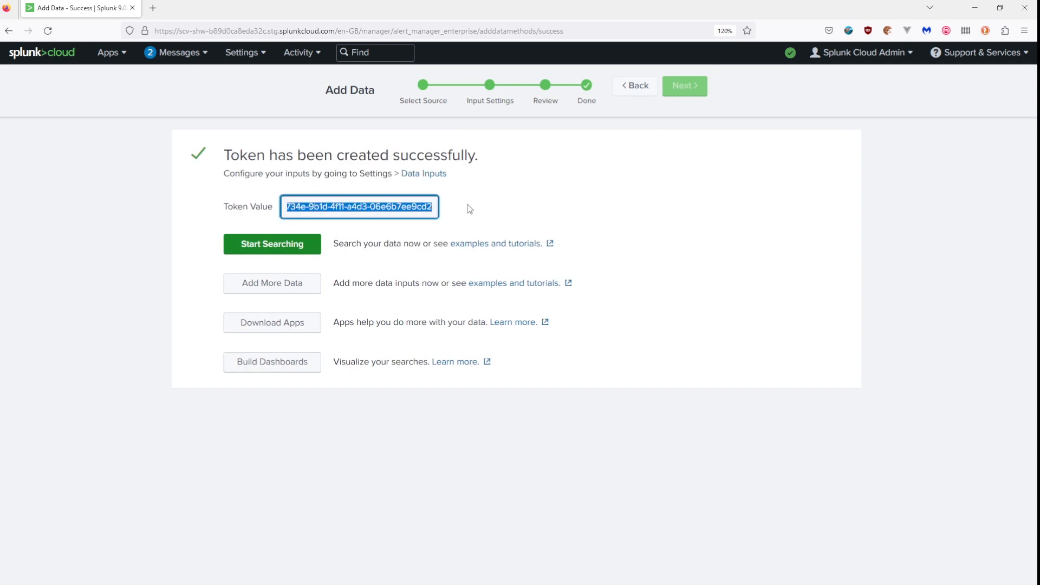
{"action": "left_click", "coordinate": [469, 209]}
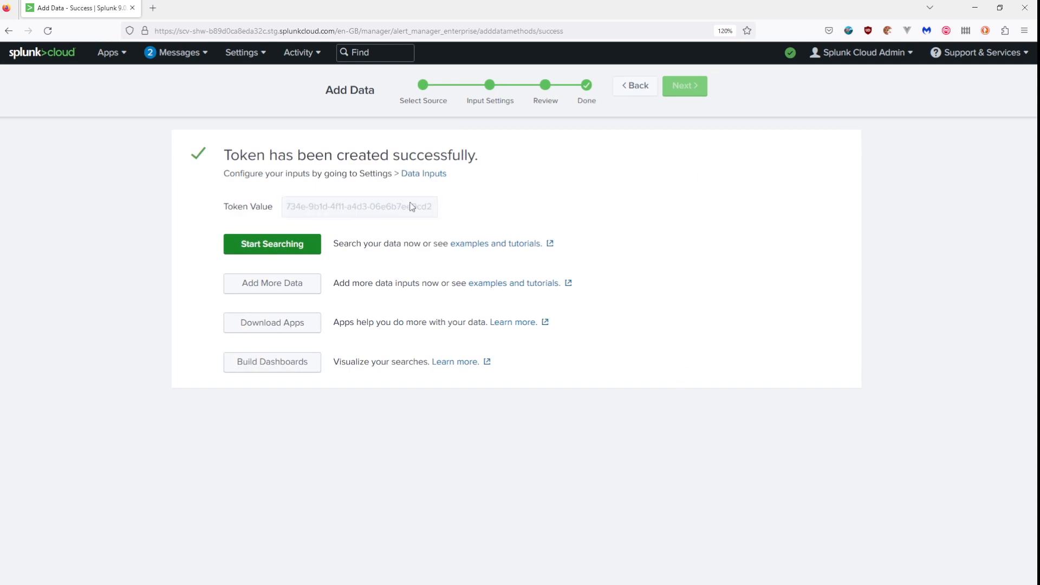
{"action": "left_click", "coordinate": [40, 55]}
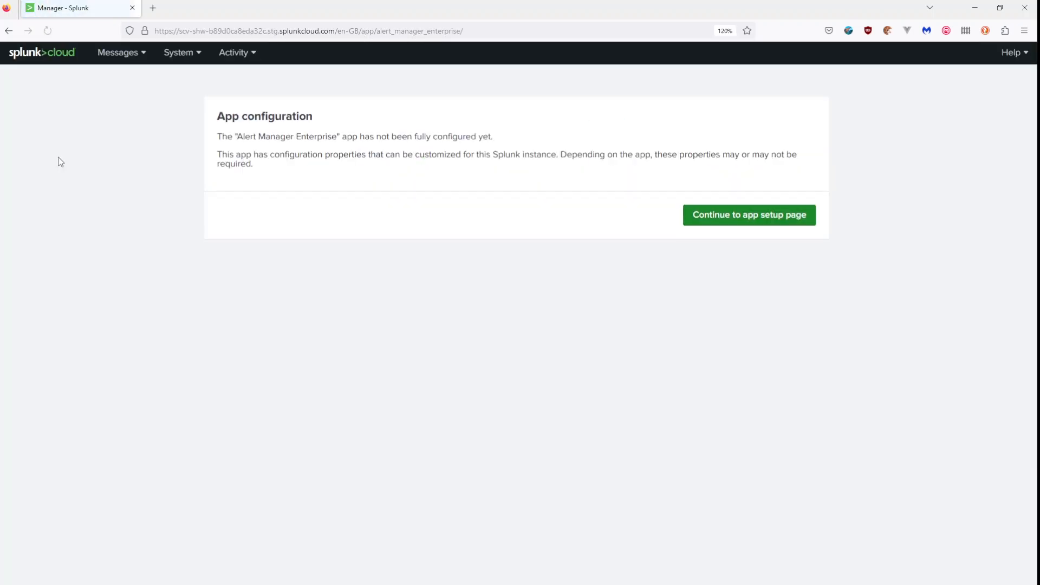
- Paste the ame_hec token into the HEC Host Token field on the setup page
{"action": "left_click", "coordinate": [727, 220]}
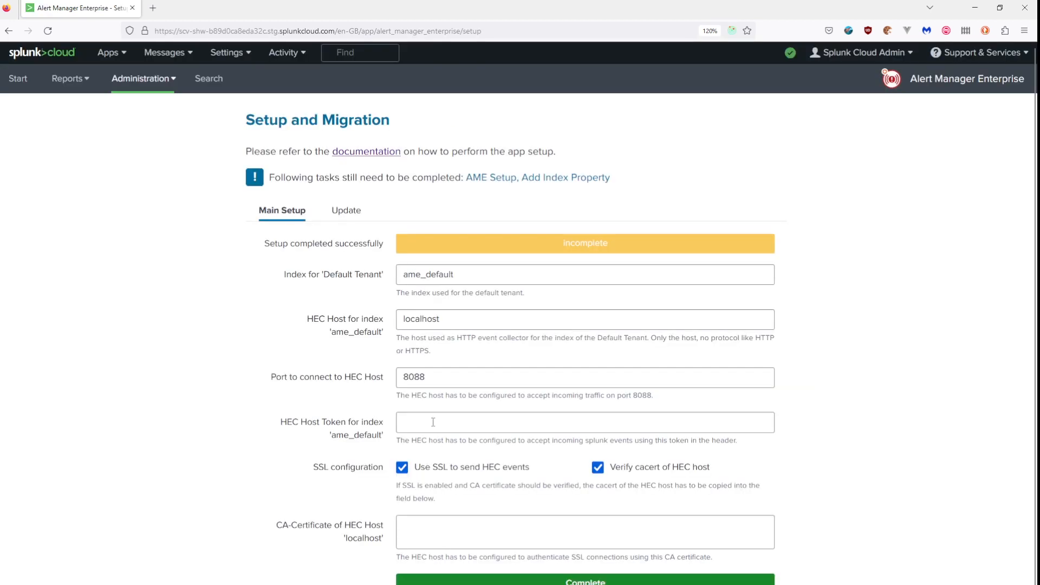
{"action": "left_click", "coordinate": [432, 422]}
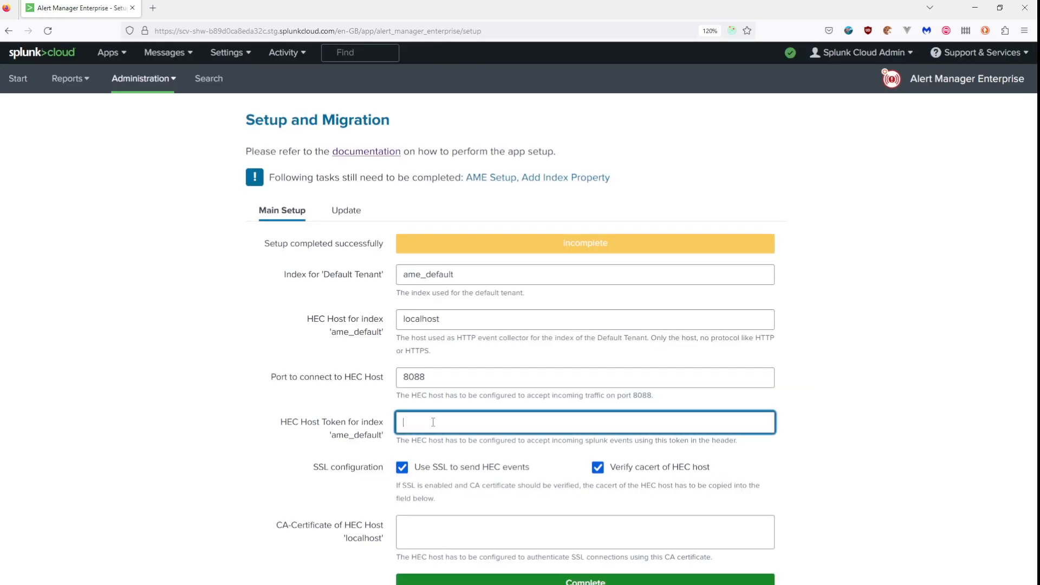
{"action": "key", "text": "ctrl+v"}
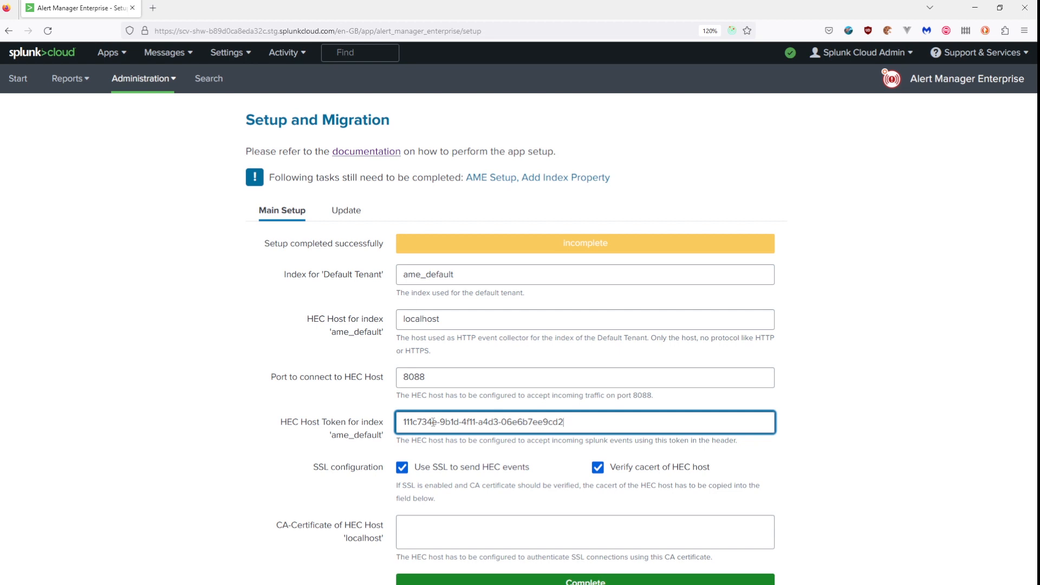
{"action": "left_click", "coordinate": [281, 325]}
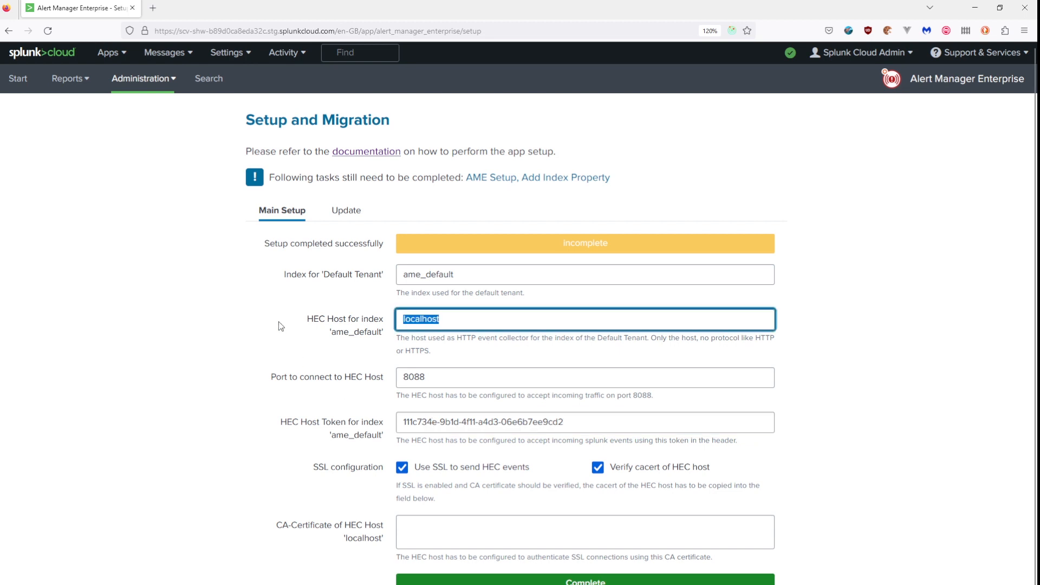
{"action": "left_click", "coordinate": [241, 324]}
{"action": "left_click_drag", "start_coordinate": [307, 321], "coordinate": [348, 324]}
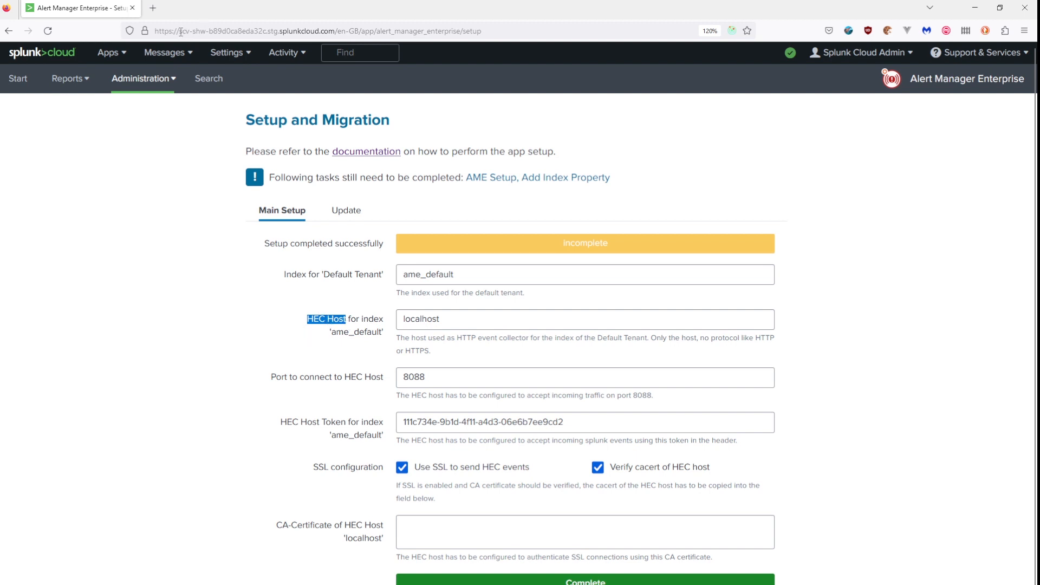
- Replace localhost in HEC Host with 'http-inputs' followed by the copied stack hostname
{"action": "left_click_drag", "start_coordinate": [180, 33], "coordinate": [335, 31]}
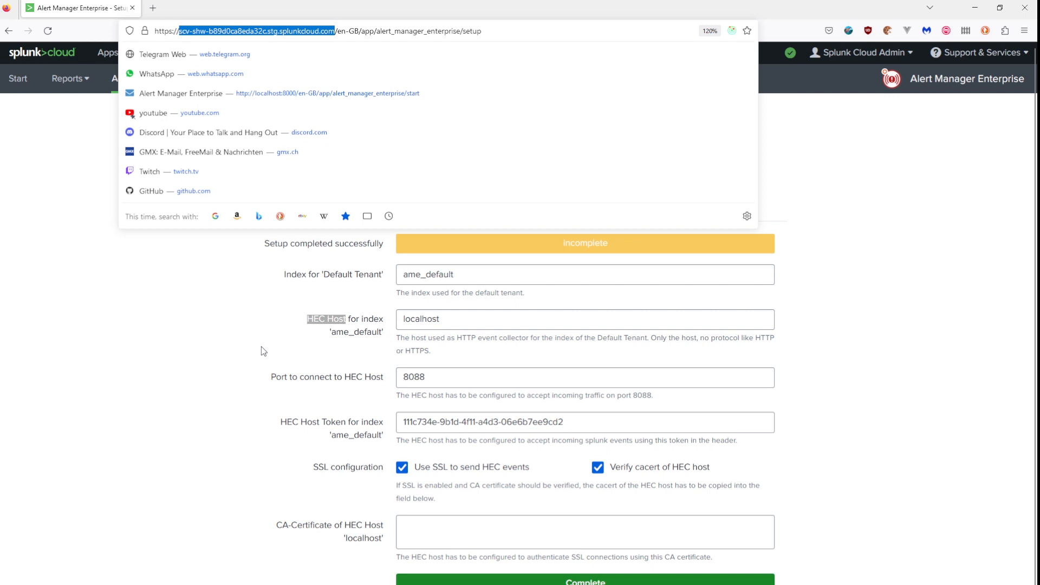
{"action": "left_click", "coordinate": [179, 325]}
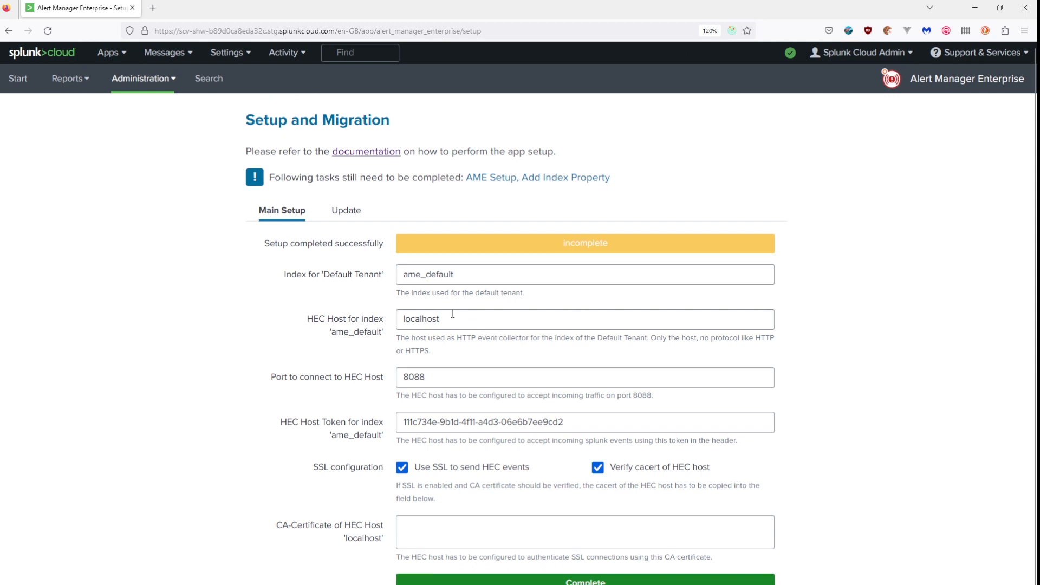
{"action": "left_click_drag", "start_coordinate": [179, 31], "coordinate": [336, 34]}
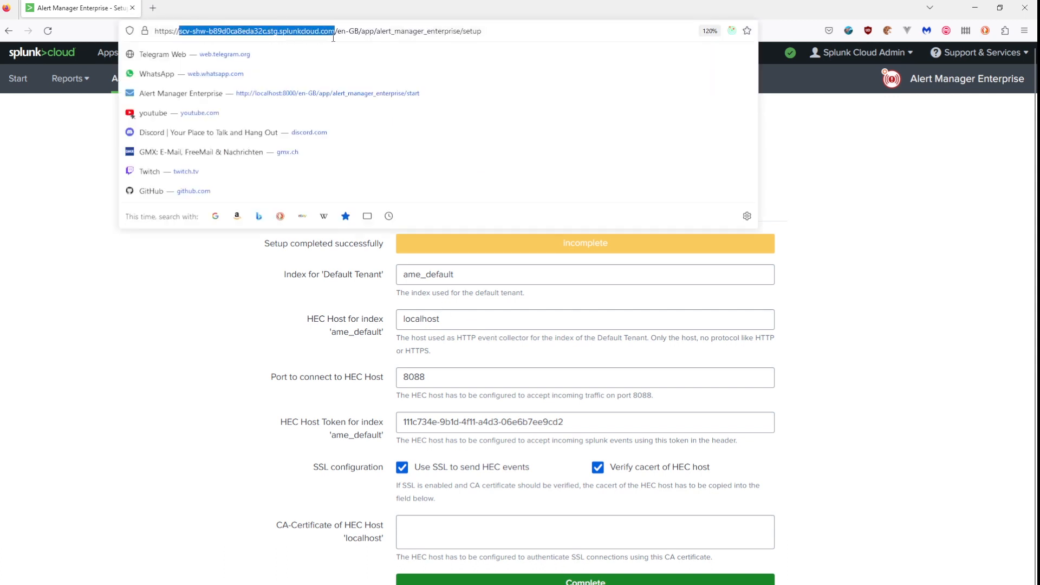
{"action": "double_click", "coordinate": [457, 323]}
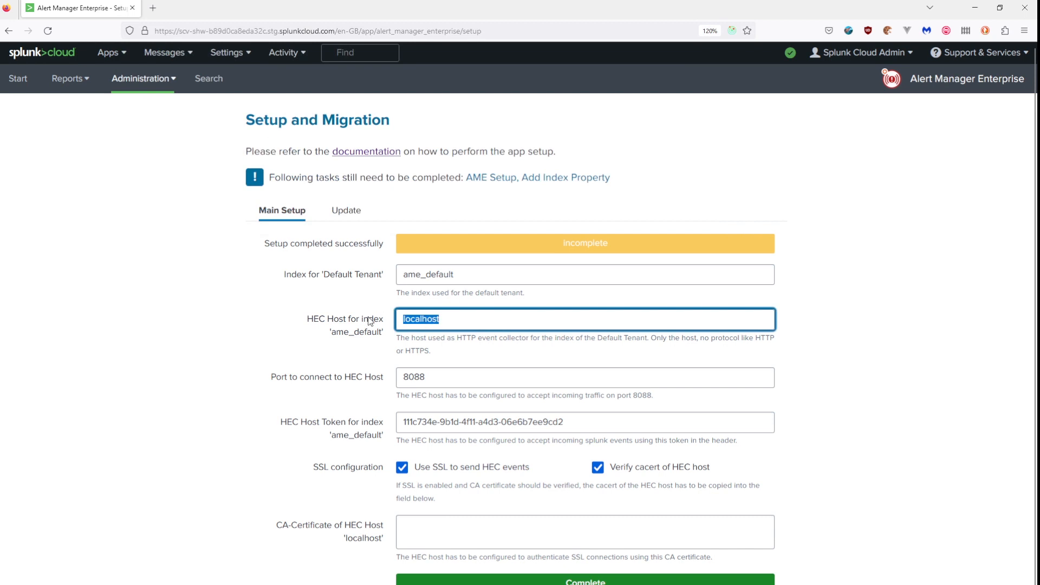
{"action": "type", "text": "http"}
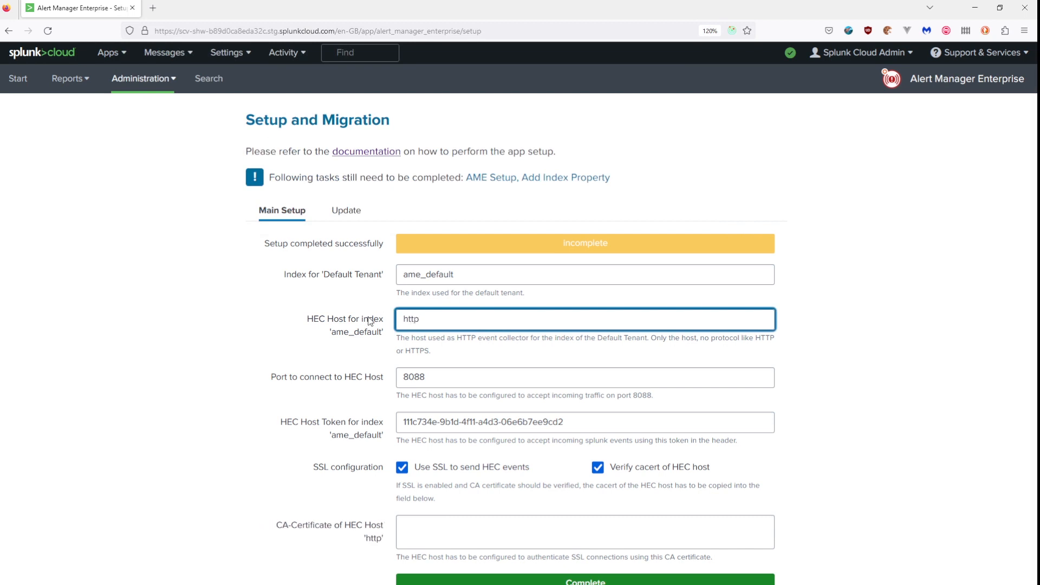
{"action": "type", "text": "-inputs-"}
{"action": "type", "text": "-scv-shw-b89d0ca8eda32c.stg.splunkcloud.com"}
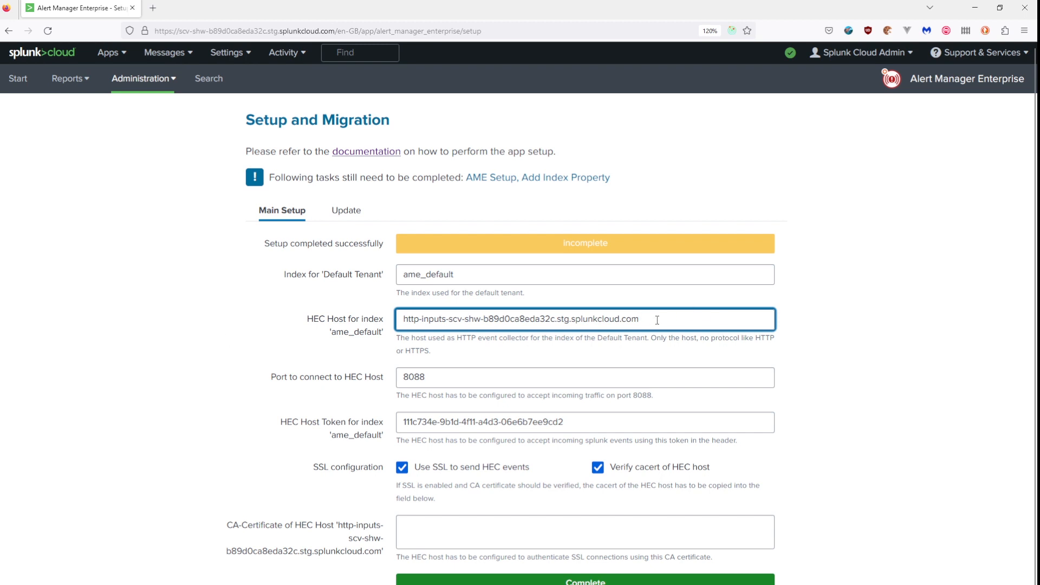
- Highlight the new HEC host value and the HEC Host label text
{"action": "left_click_drag", "start_coordinate": [653, 319], "coordinate": [98, 376]}
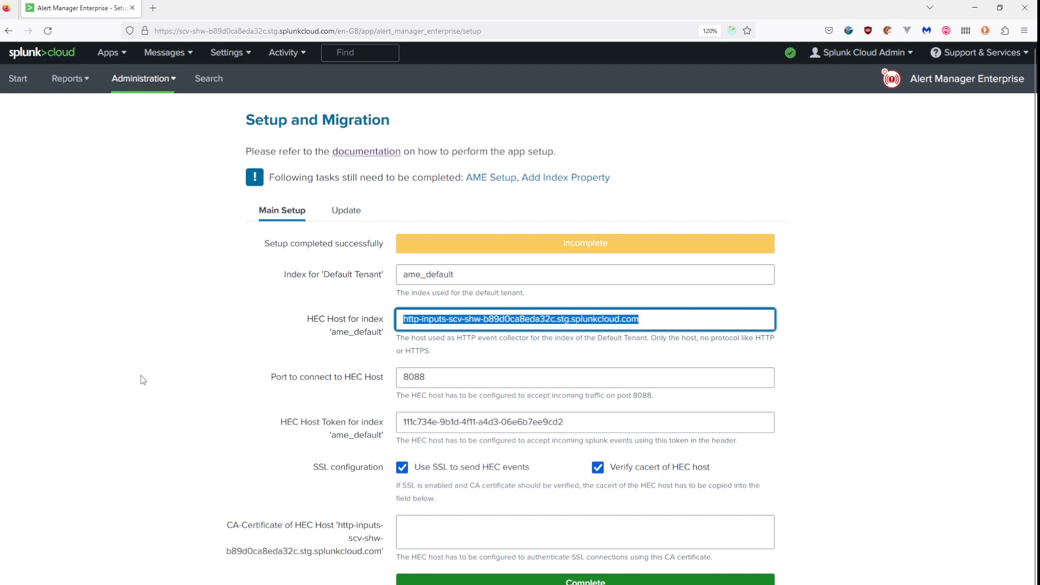
{"action": "left_click", "coordinate": [313, 322]}
{"action": "double_click", "coordinate": [313, 322]}
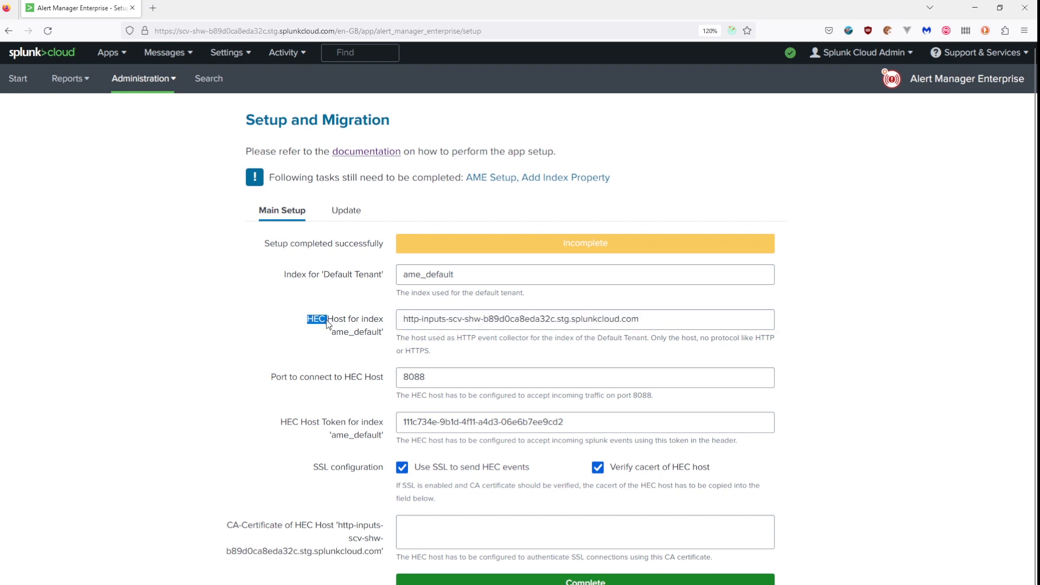
{"action": "left_click_drag", "start_coordinate": [341, 322], "coordinate": [345, 323]}
{"action": "left_click", "coordinate": [261, 357]}
- Change the HEC port from 8088 to 443, noting HTTPS in the host hint
{"action": "key", "text": "Tab"}
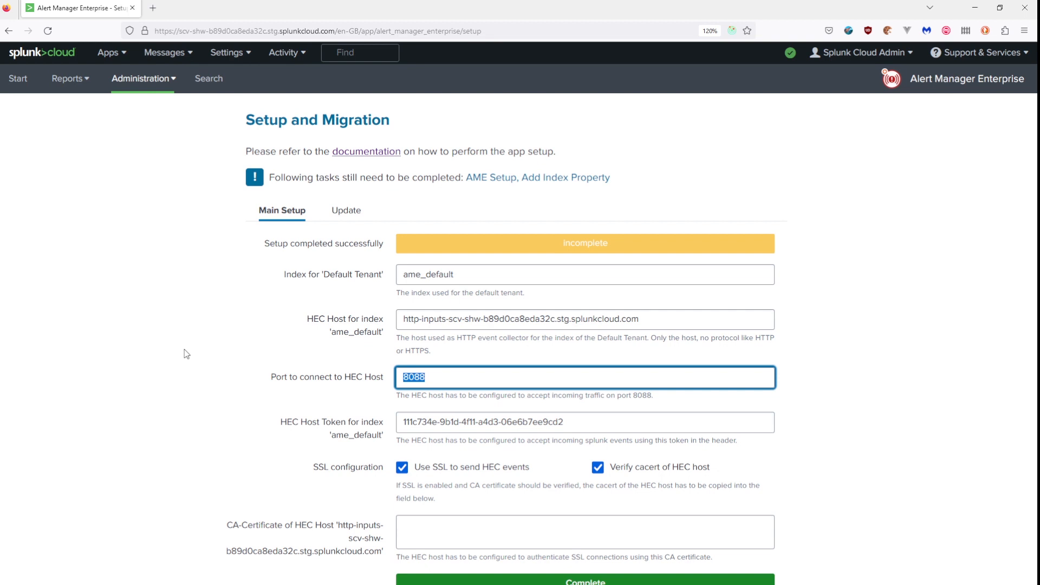
{"action": "type", "text": "443"}
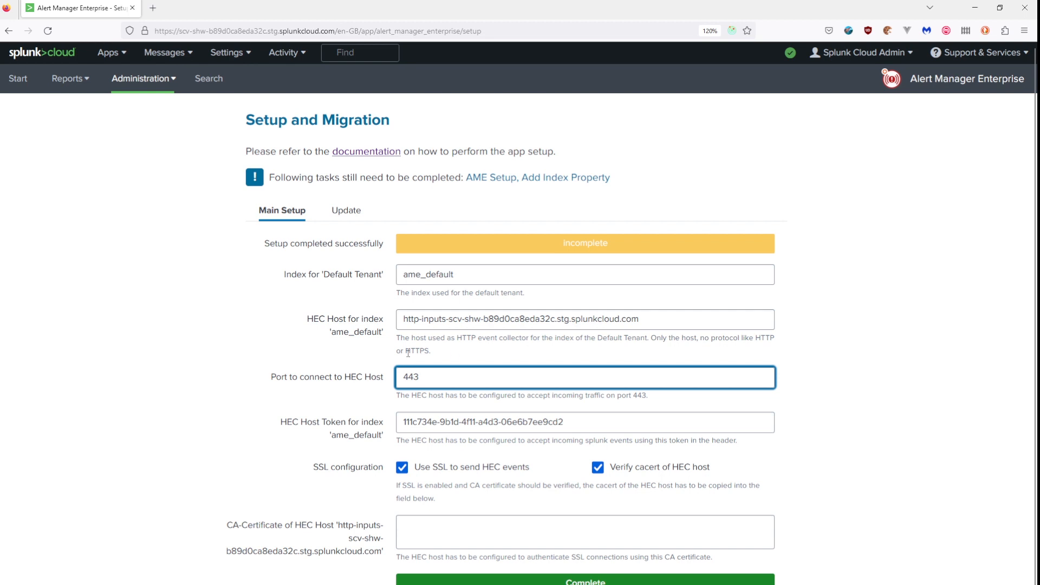
{"action": "left_click_drag", "start_coordinate": [408, 353], "coordinate": [431, 352]}
{"action": "left_click", "coordinate": [251, 363]}
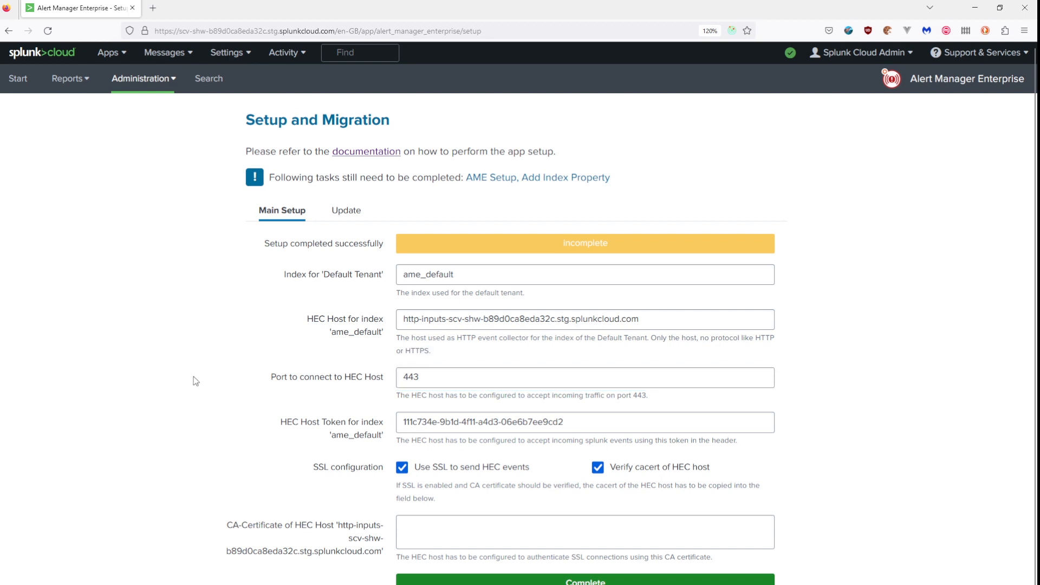
- Disable Verify cacert of HEC host, complete the app setup, and go to Search
{"action": "left_click", "coordinate": [598, 469]}
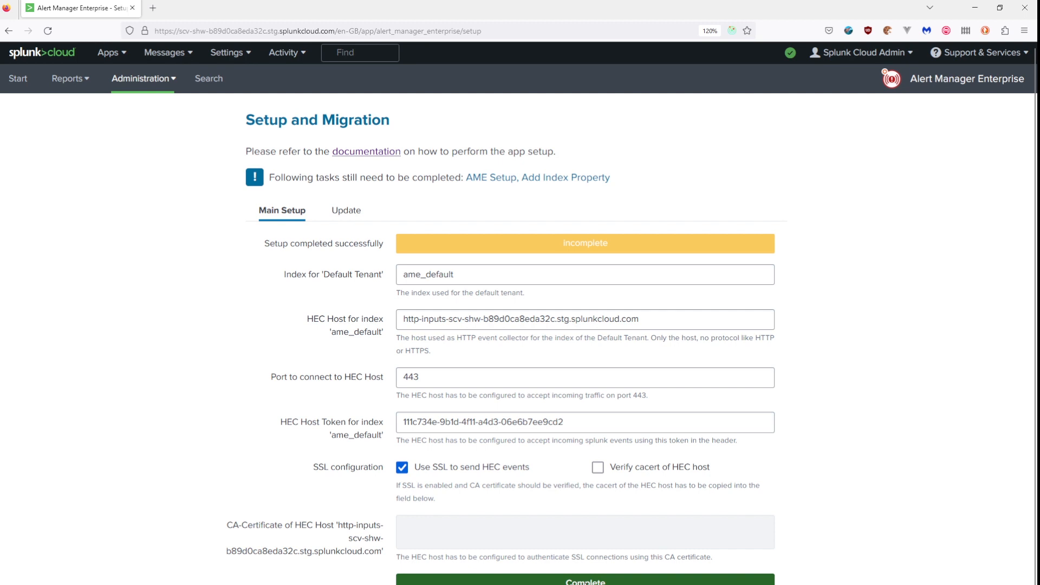
{"action": "left_click", "coordinate": [585, 582]}
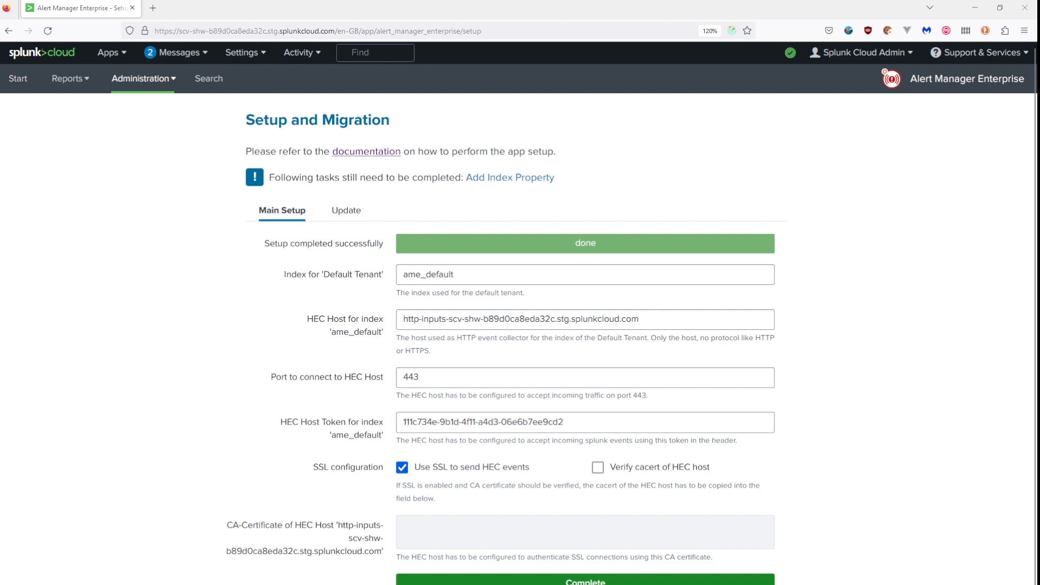
{"action": "left_click", "coordinate": [207, 81]}
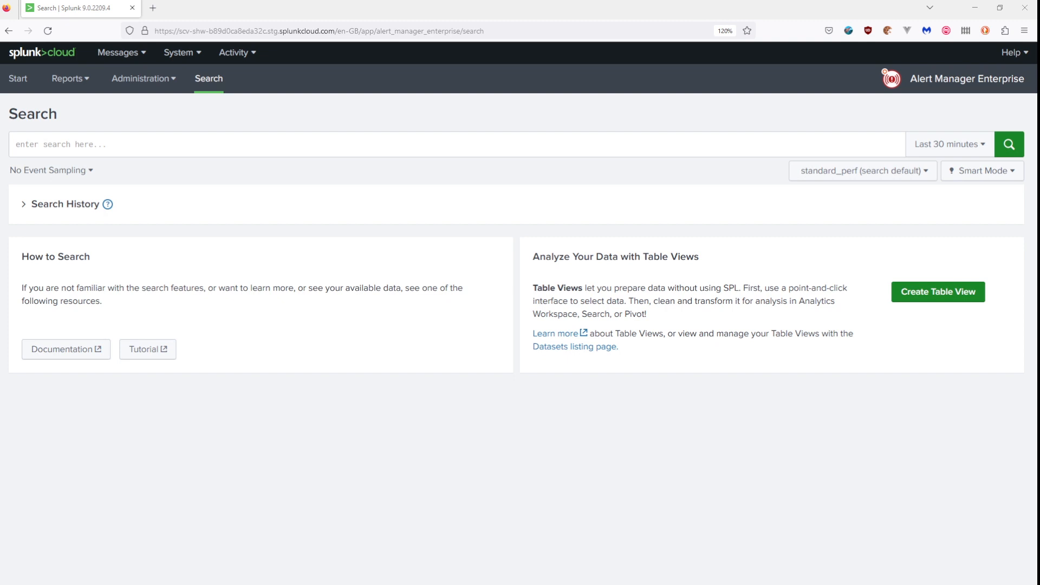
{"action": "left_click", "coordinate": [151, 153]}
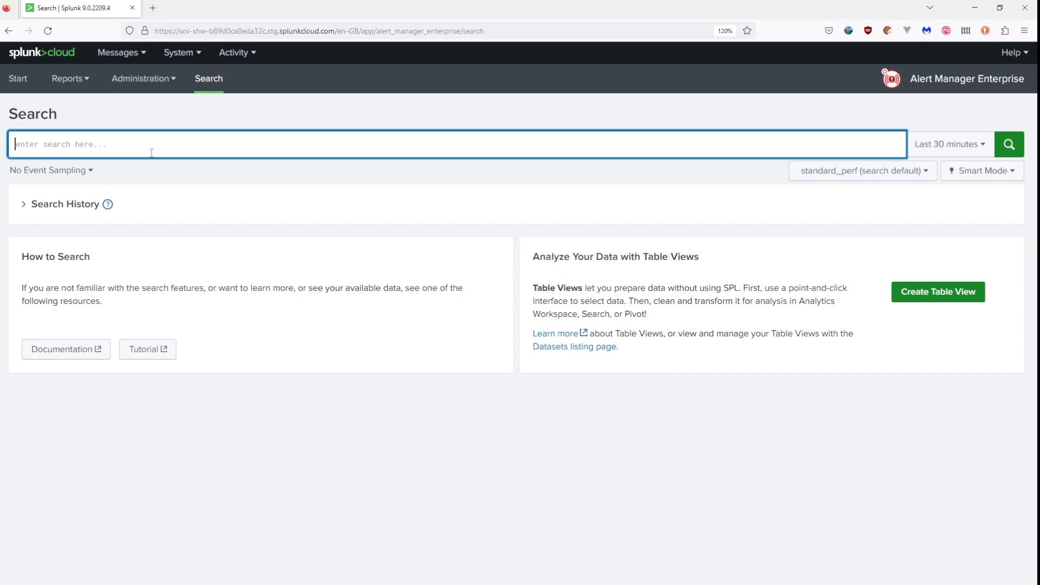
{"action": "type", "text": "| makeresults | eval user=\"World\", src=\"192.168.0.1\", action=\"create test event\" | sendalert create_alert param.title=\"Hello $result.user$\" param.template=default"}
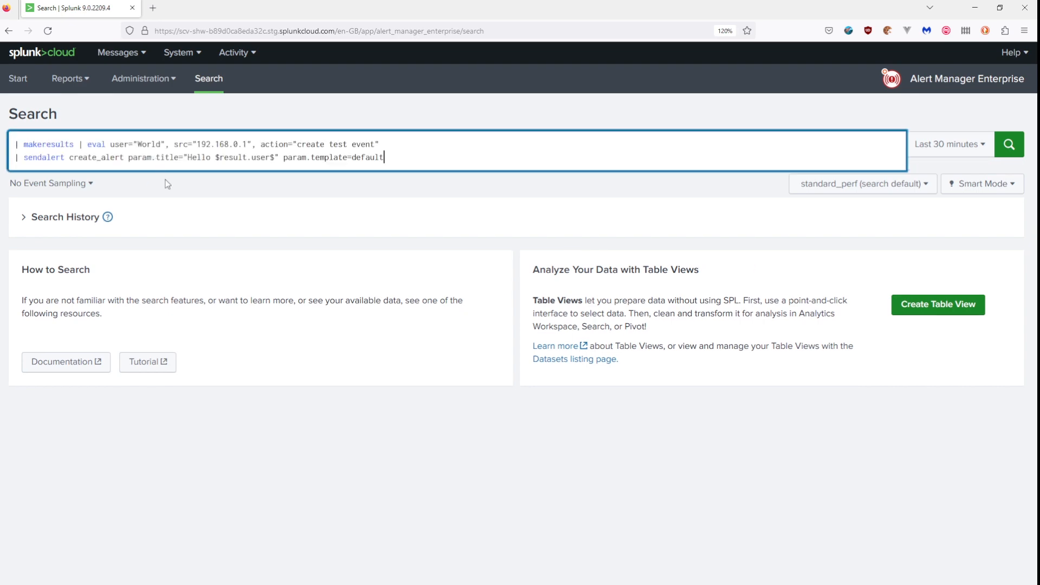
{"action": "key", "text": "ctrl+plus"}
{"action": "key", "text": "ctrl+plus"}
{"action": "key", "text": "ctrl+plus"}
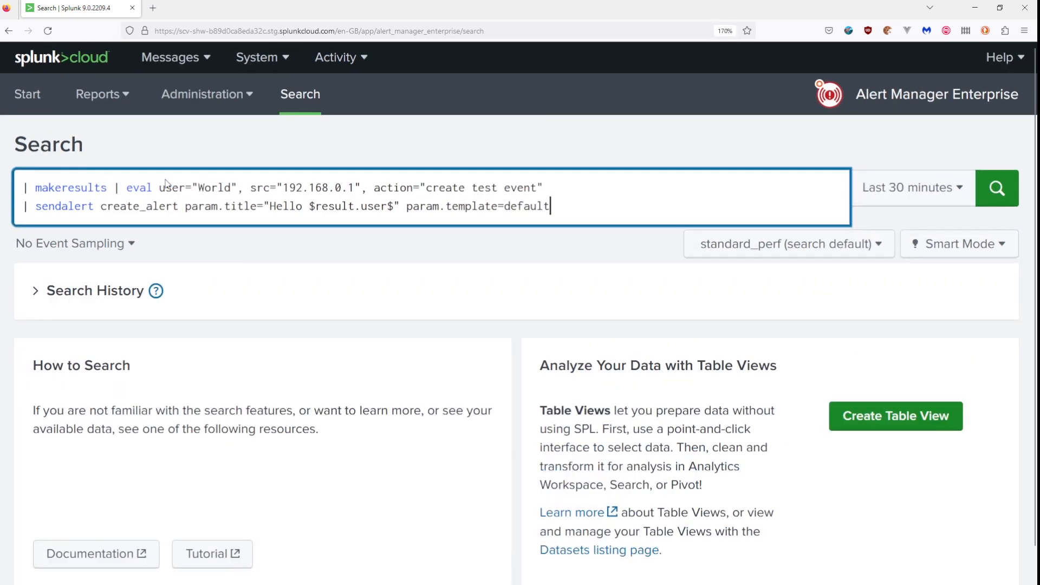
{"action": "double_click", "coordinate": [70, 187]}
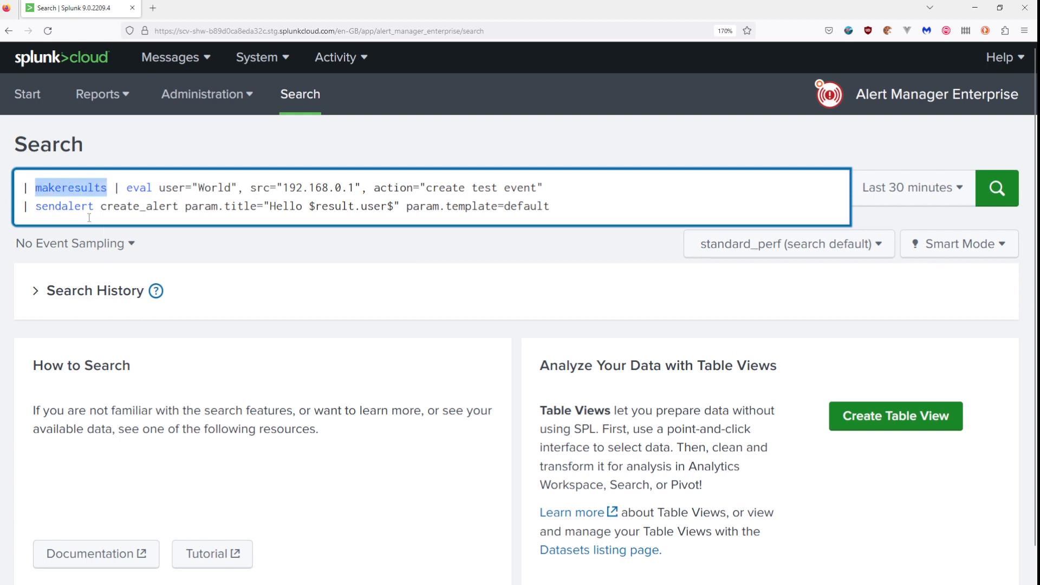
{"action": "left_click", "coordinate": [135, 187]}
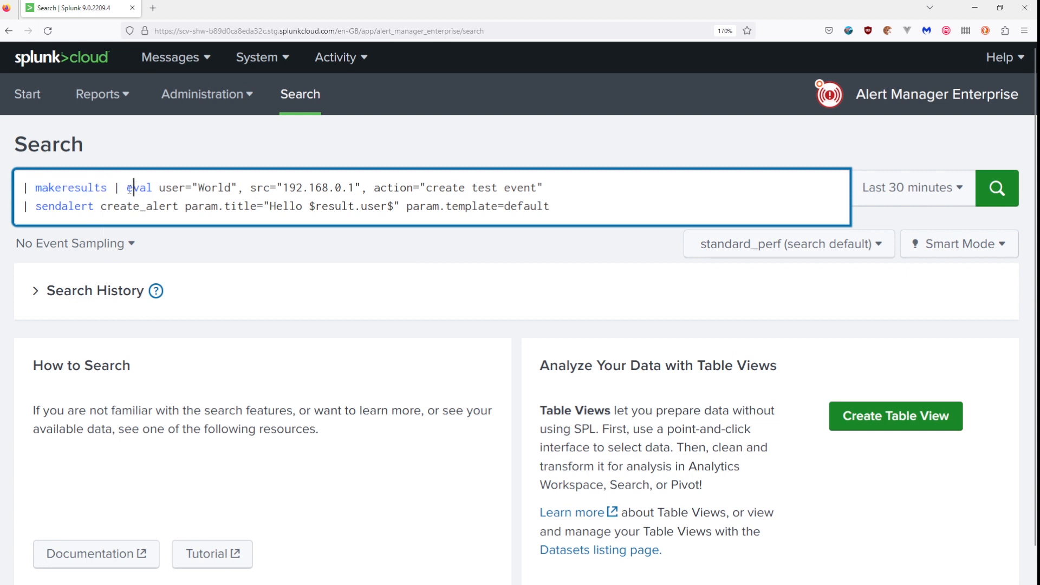
{"action": "double_click", "coordinate": [135, 186]}
{"action": "double_click", "coordinate": [173, 187]}
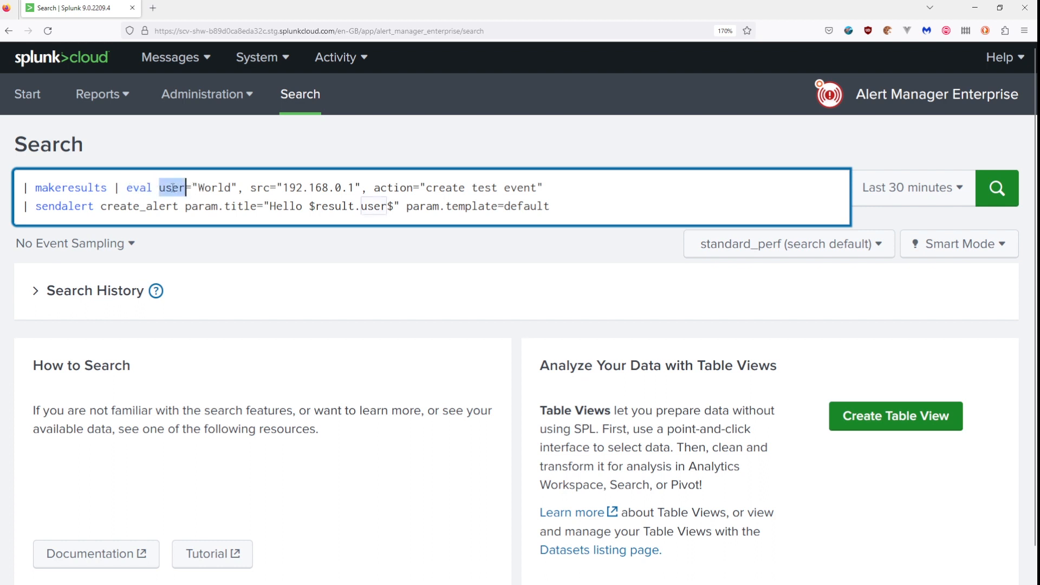
{"action": "double_click", "coordinate": [214, 188]}
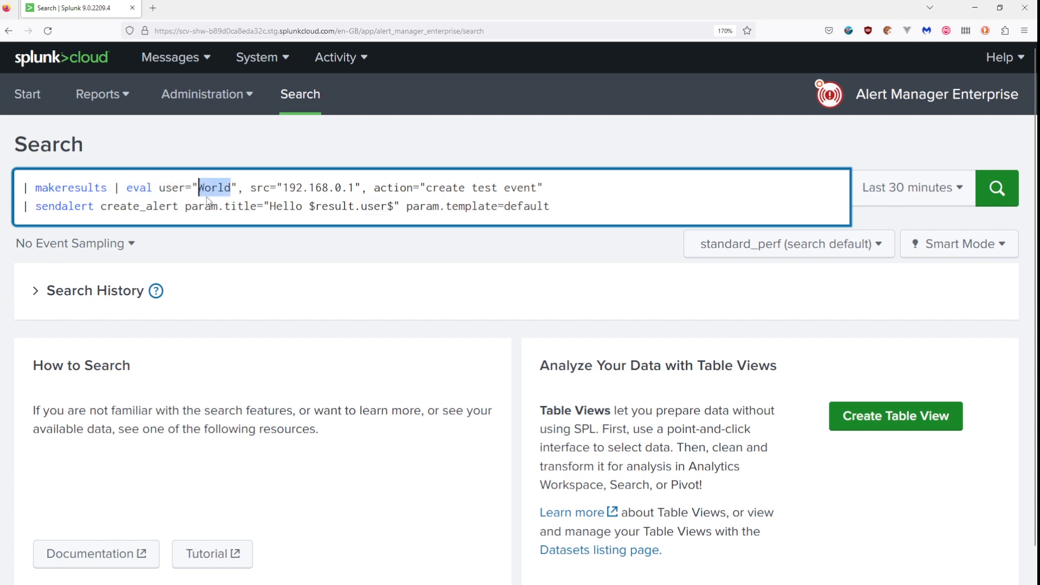
{"action": "double_click", "coordinate": [260, 187]}
{"action": "left_click_drag", "start_coordinate": [284, 184], "coordinate": [357, 185]}
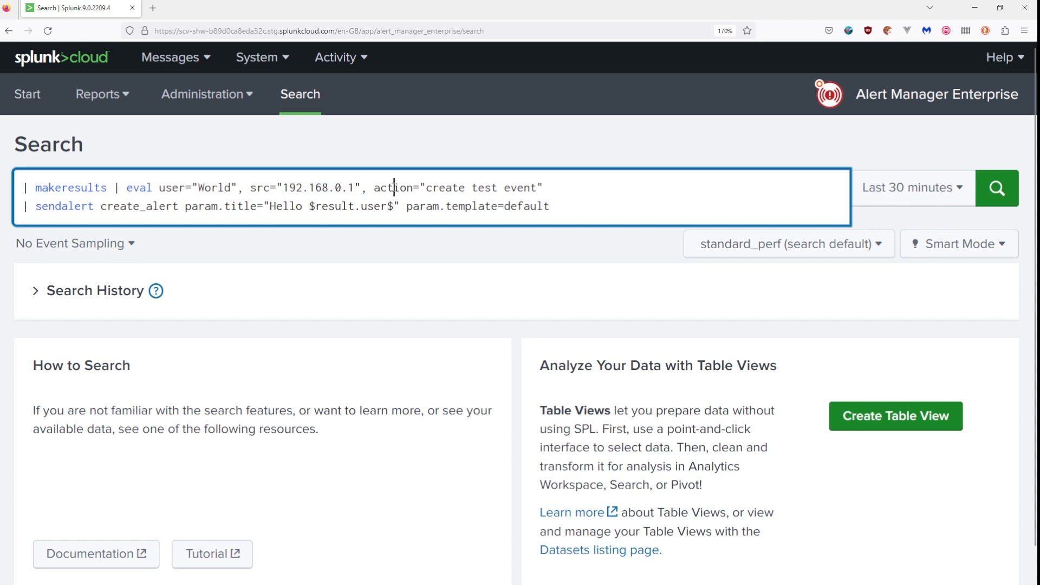
{"action": "double_click", "coordinate": [394, 187]}
{"action": "left_click", "coordinate": [426, 187]}
{"action": "key", "text": "shift+Right"}
{"action": "key", "text": "shift+Right"}
{"action": "key", "text": "shift+Right"}
{"action": "key", "text": "shift+Right"}
{"action": "key", "text": "shift+Right"}
{"action": "key", "text": "shift+Right"}
{"action": "key", "text": "shift+Right"}
{"action": "key", "text": "shift+Right"}
{"action": "key", "text": "shift+Right"}
{"action": "key", "text": "shift+Right"}
{"action": "key", "text": "shift+Right"}
{"action": "key", "text": "shift+Right"}
{"action": "key", "text": "shift+Right"}
{"action": "key", "text": "shift+Right"}
{"action": "key", "text": "shift+Right"}
{"action": "key", "text": "shift+Right"}
{"action": "key", "text": "shift+Right"}
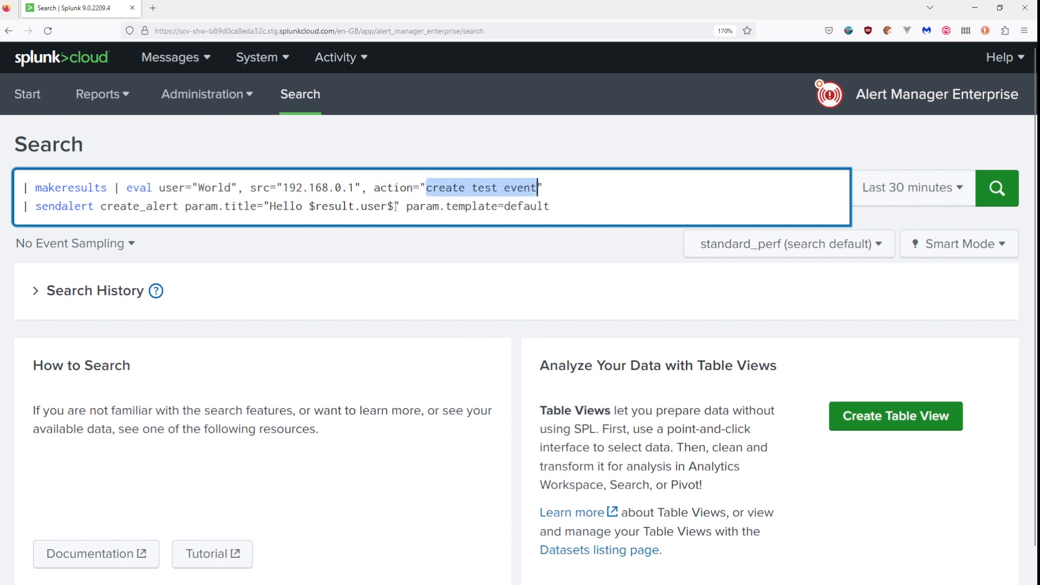
{"action": "left_click_drag", "start_coordinate": [159, 187], "coordinate": [588, 182]}
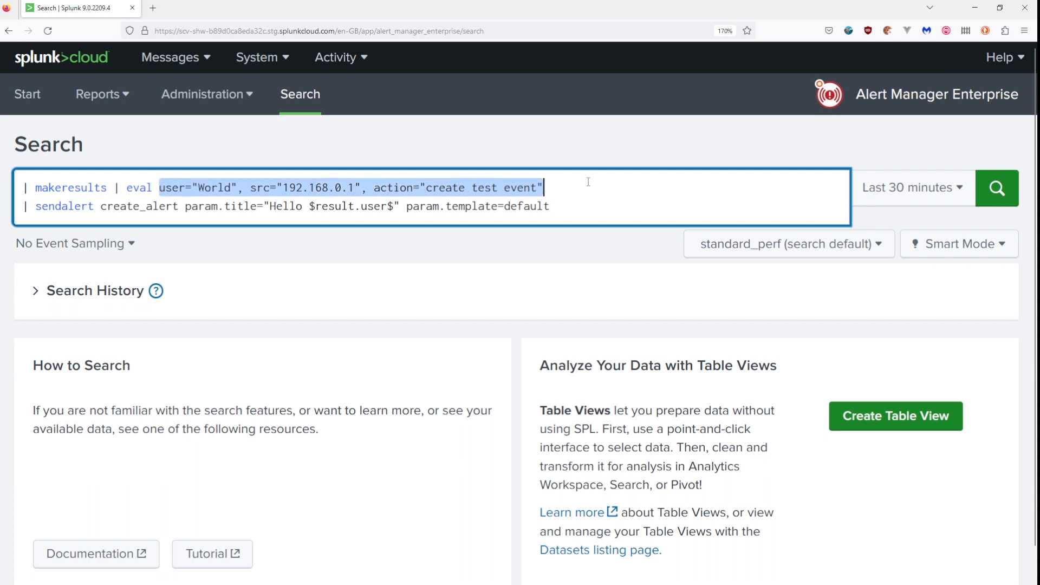
{"action": "double_click", "coordinate": [65, 206]}
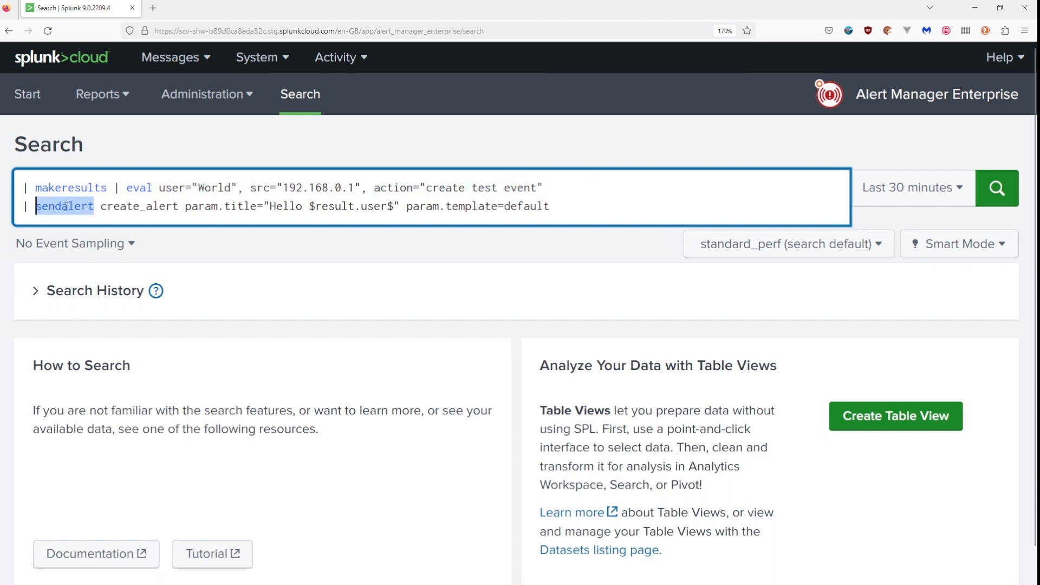
{"action": "double_click", "coordinate": [144, 206]}
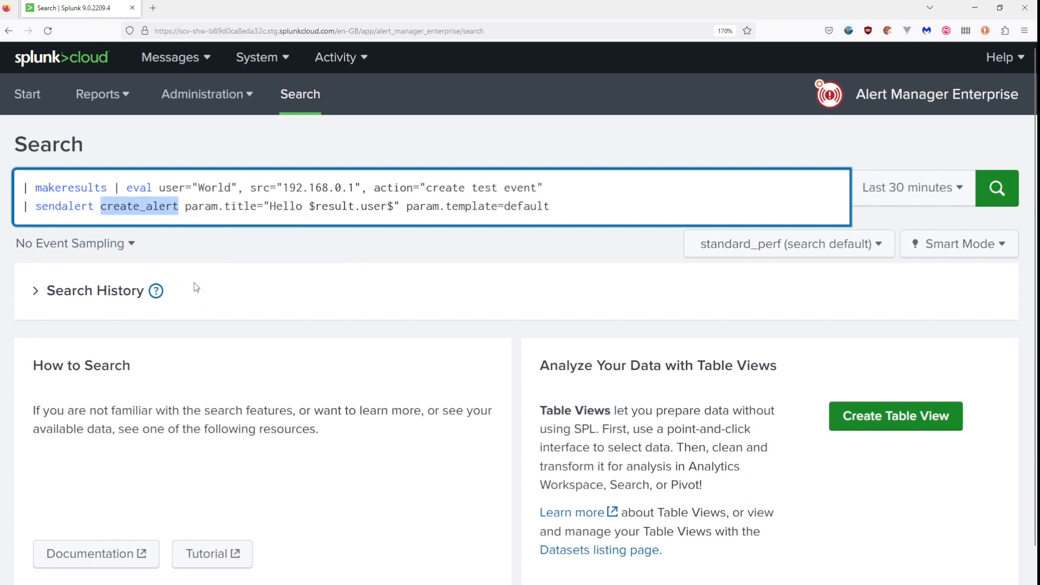
{"action": "double_click", "coordinate": [204, 206]}
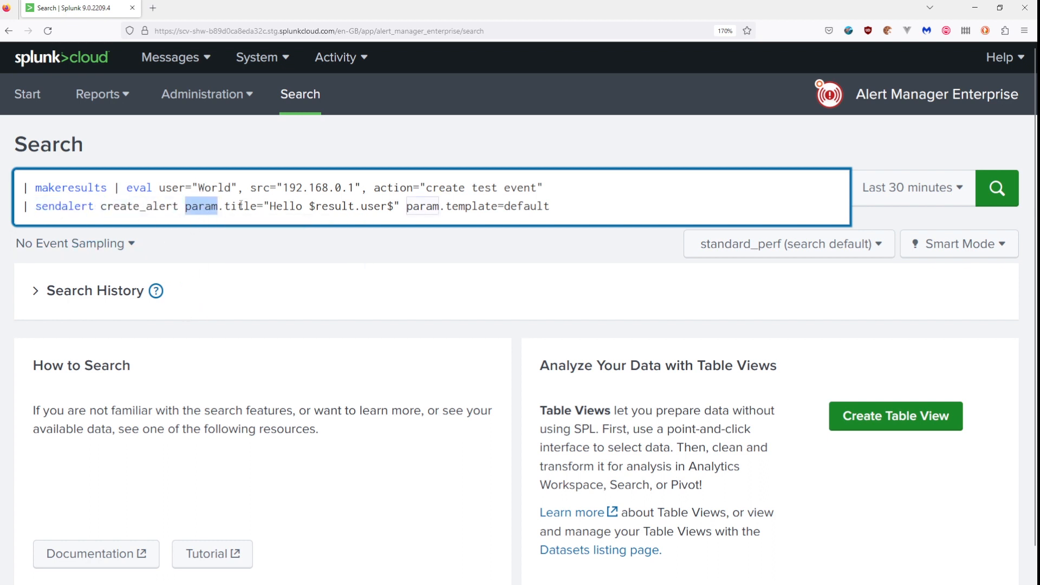
{"action": "double_click", "coordinate": [285, 205]}
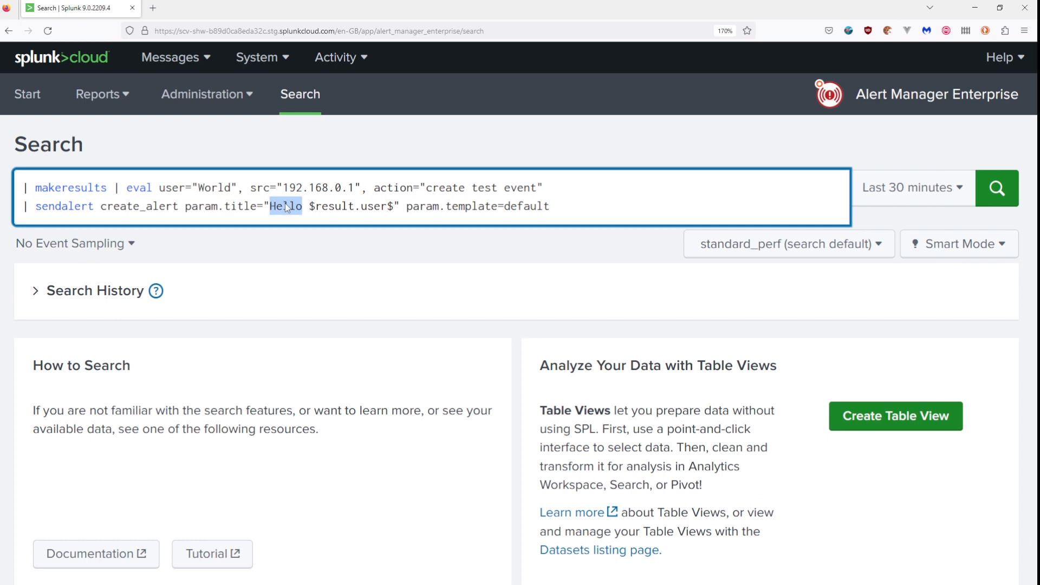
{"action": "left_click_drag", "start_coordinate": [309, 205], "coordinate": [394, 208]}
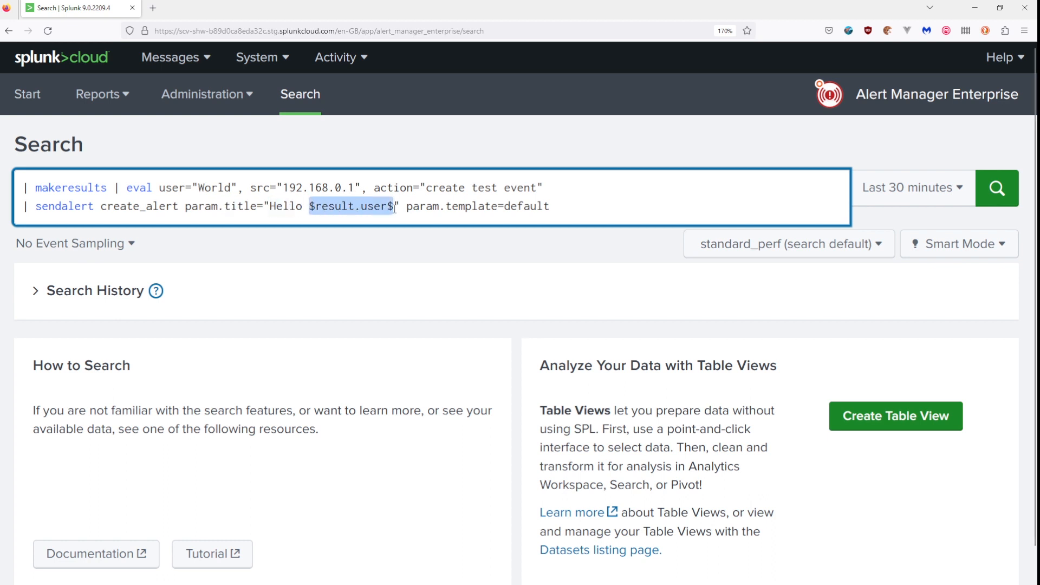
{"action": "double_click", "coordinate": [339, 207]}
{"action": "double_click", "coordinate": [375, 207]}
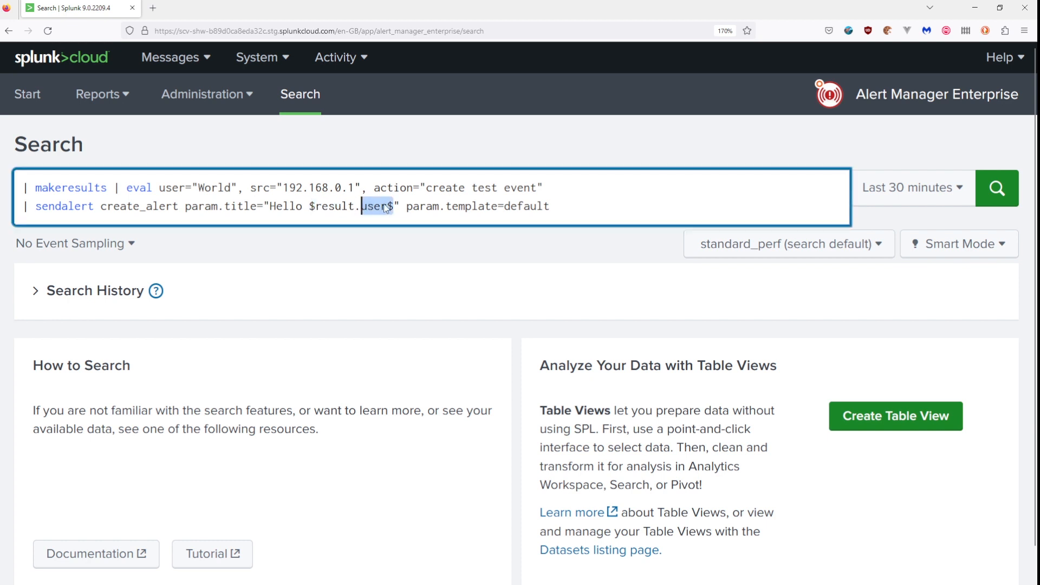
{"action": "double_click", "coordinate": [214, 187]}
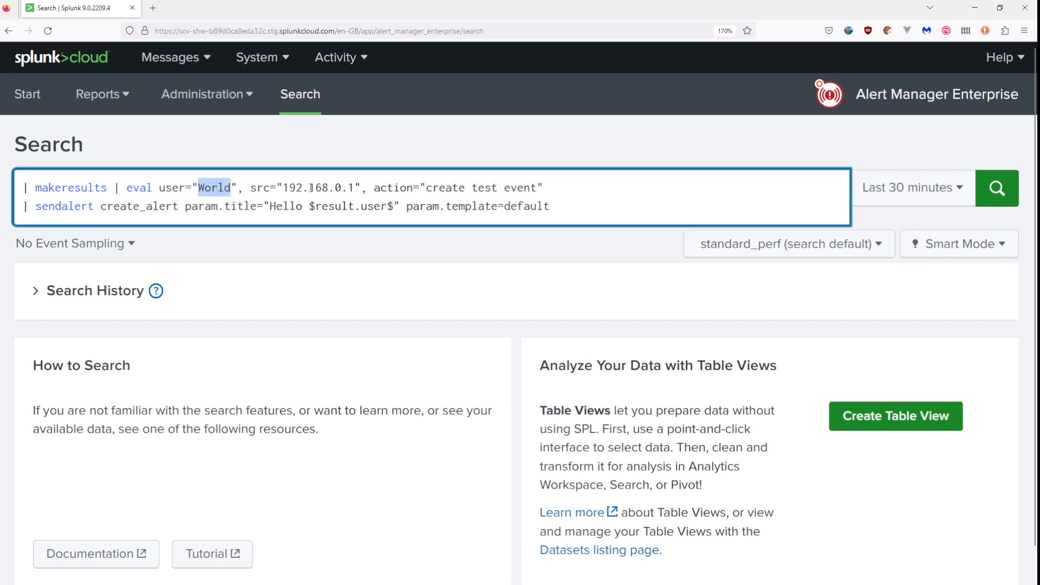
{"action": "double_click", "coordinate": [416, 207]}
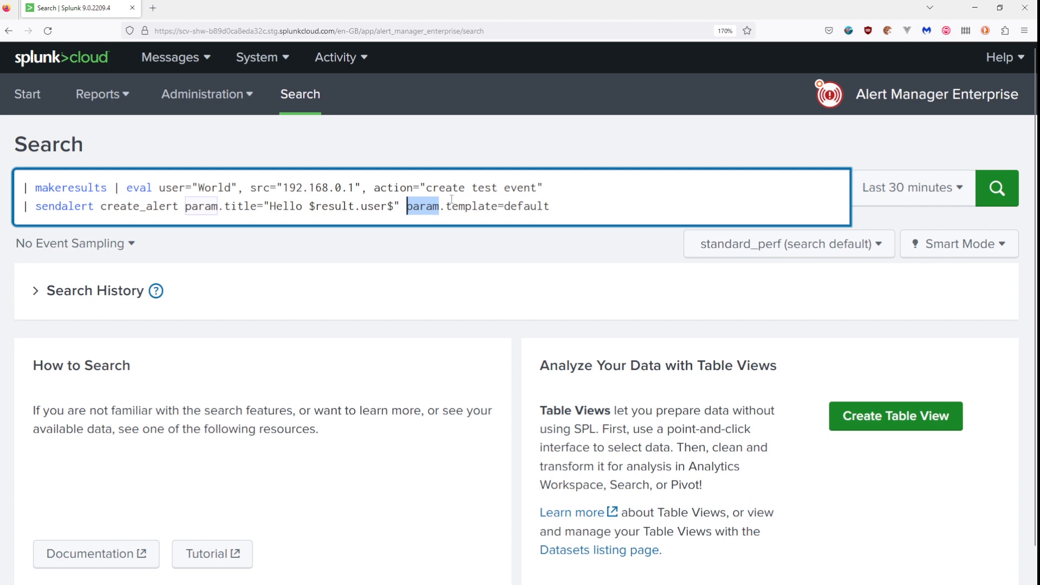
{"action": "double_click", "coordinate": [478, 206]}
{"action": "double_click", "coordinate": [529, 207]}
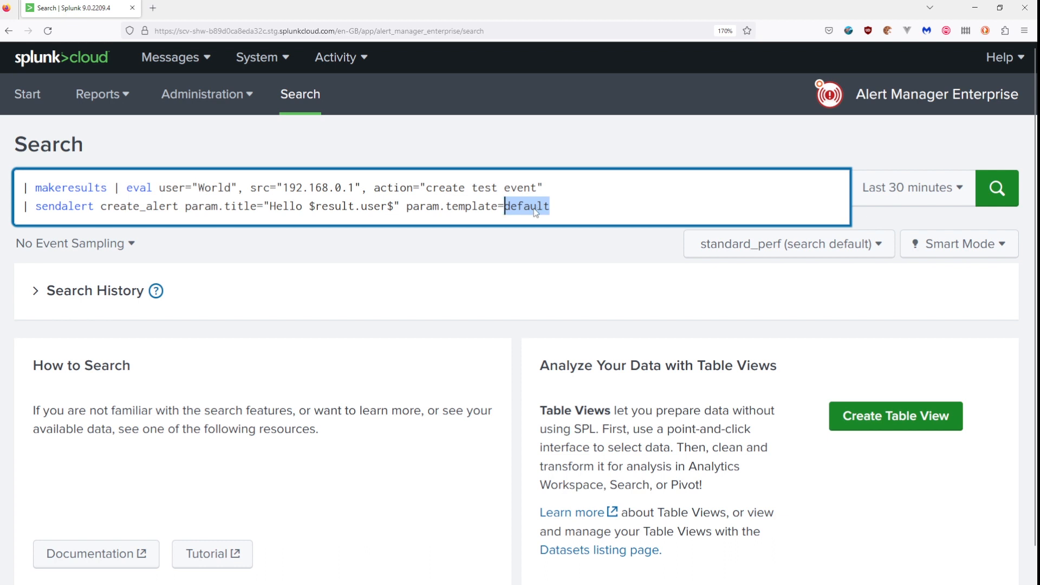
{"action": "left_click", "coordinate": [994, 200]}
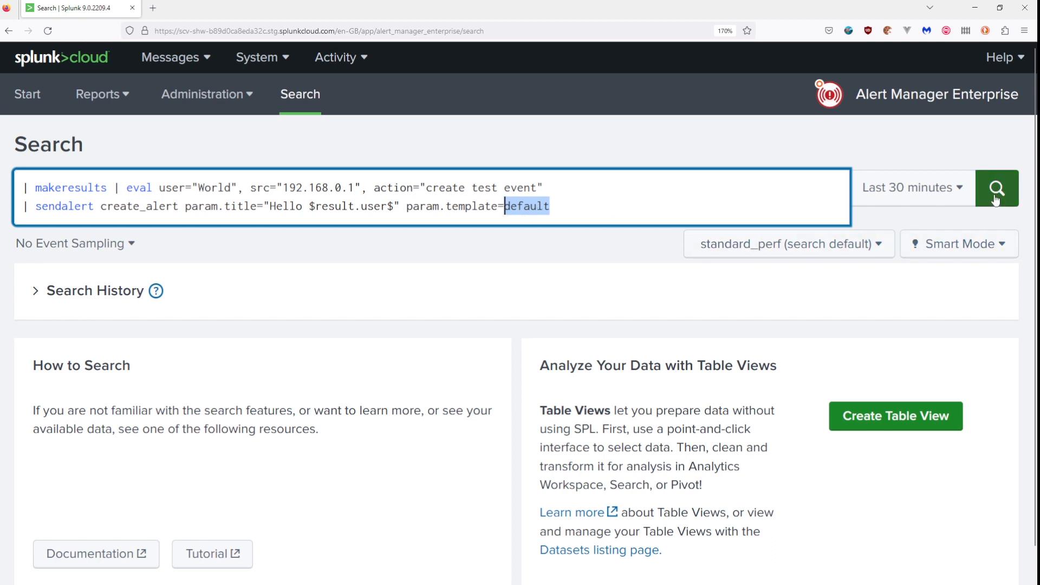
- In Event Summary, expand the Hello World event and show its alert data table
{"action": "left_click", "coordinate": [21, 95]}
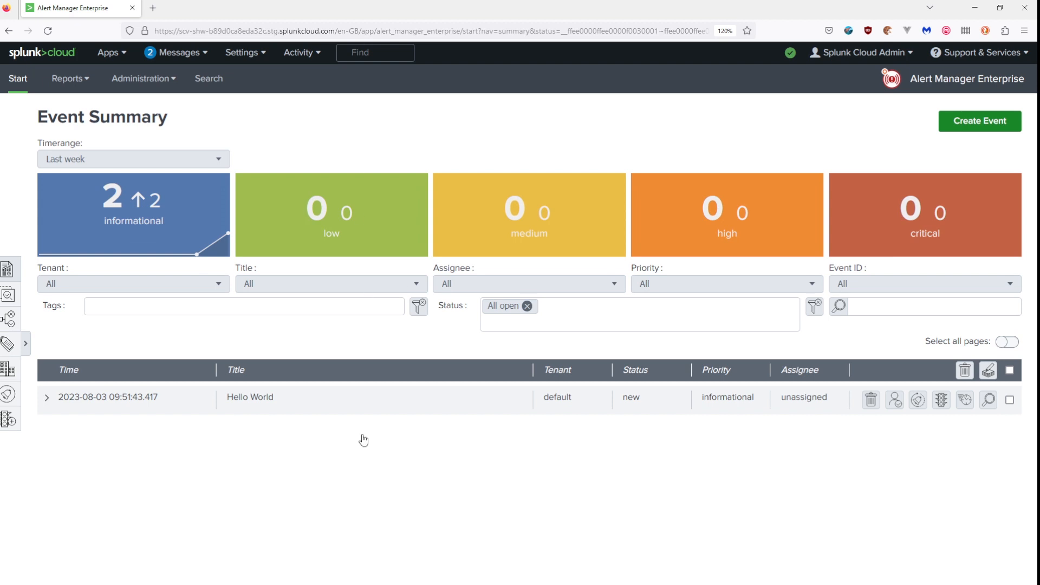
{"action": "left_click", "coordinate": [271, 409]}
{"action": "scroll", "coordinate": [258, 385], "scroll_direction": "down", "scroll_amount": 3}
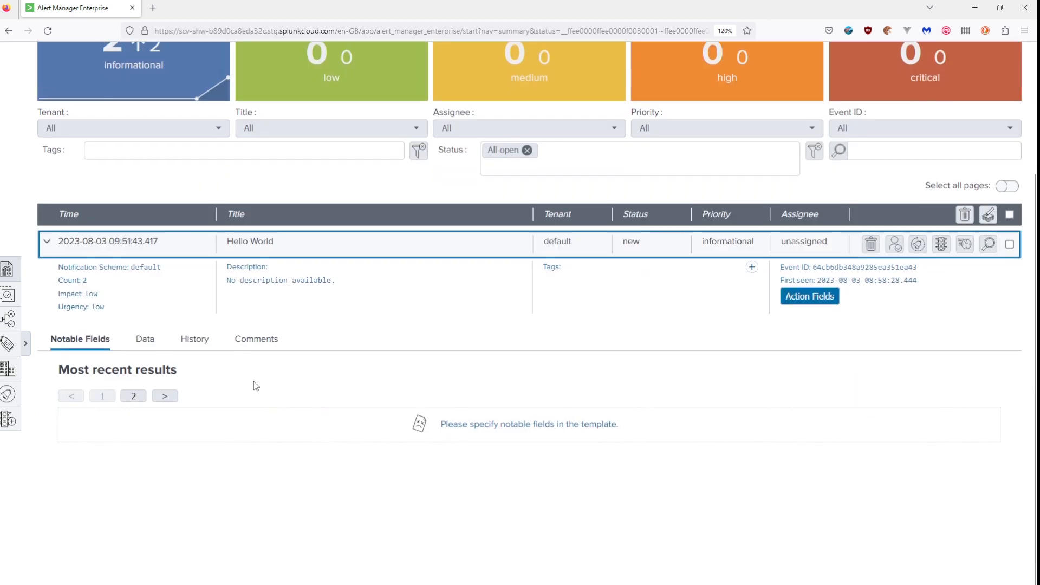
{"action": "left_click", "coordinate": [145, 340]}
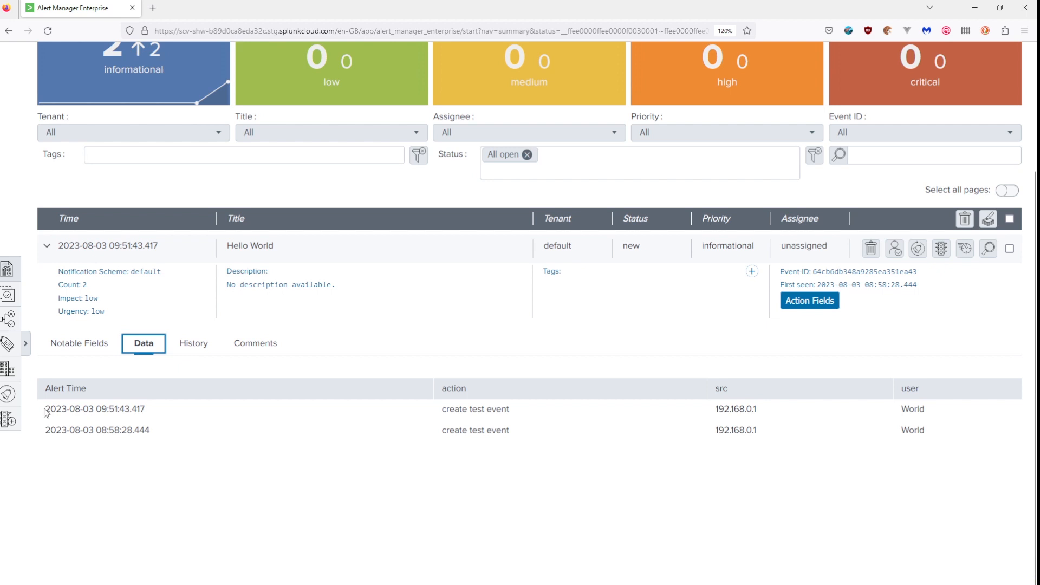
- Highlight the Hello World alert data rows and headers, then collapse the event details
{"action": "left_click_drag", "start_coordinate": [45, 412], "coordinate": [967, 437]}
{"action": "left_click", "coordinate": [410, 484]}
{"action": "left_click_drag", "start_coordinate": [46, 388], "coordinate": [849, 442]}
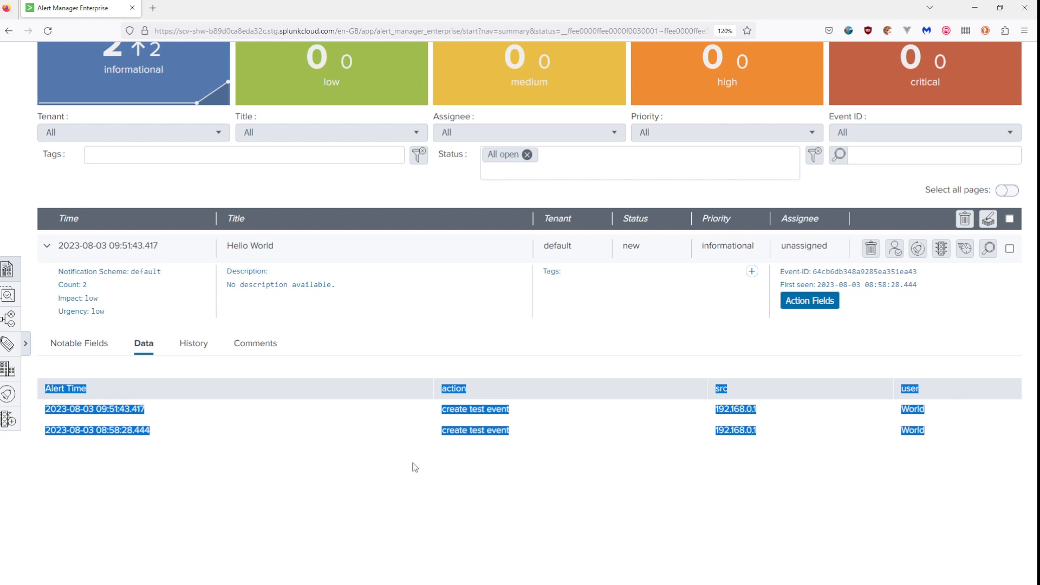
{"action": "left_click", "coordinate": [363, 442]}
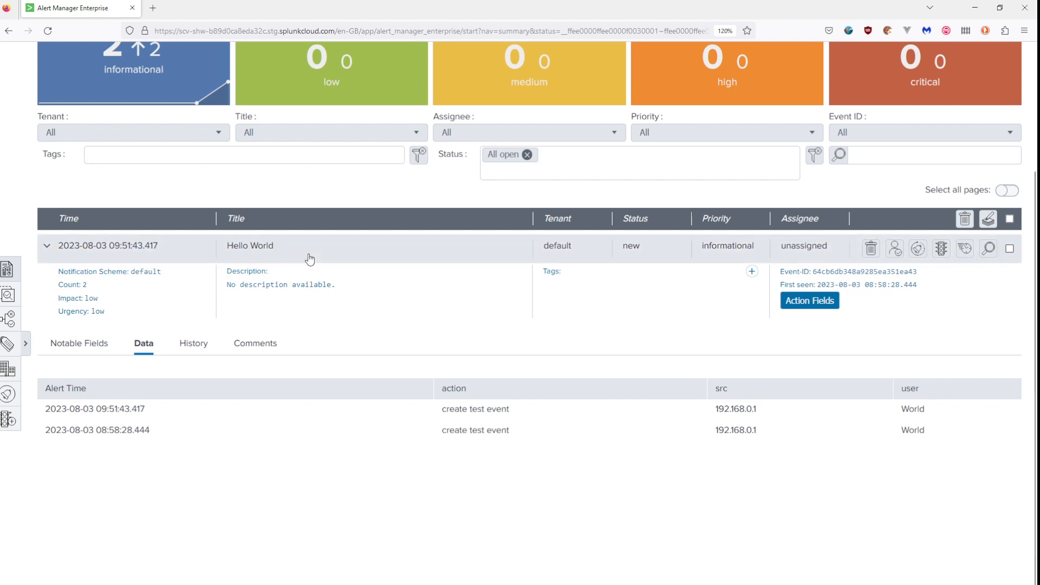
{"action": "left_click_drag", "start_coordinate": [46, 386], "coordinate": [940, 451]}
{"action": "left_click", "coordinate": [242, 259]}
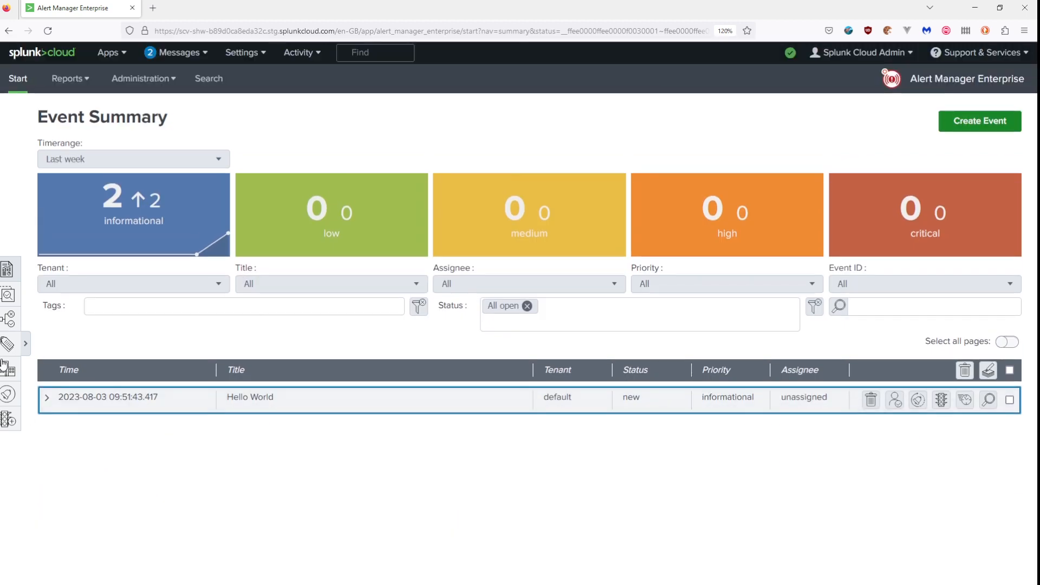
{"action": "left_click", "coordinate": [7, 370]}
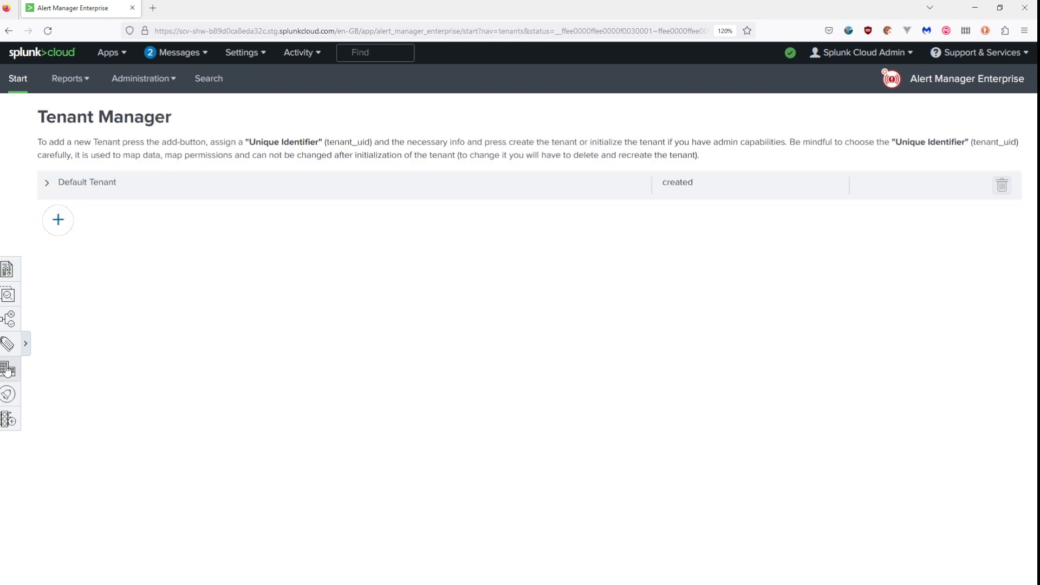
{"action": "left_click", "coordinate": [129, 194]}
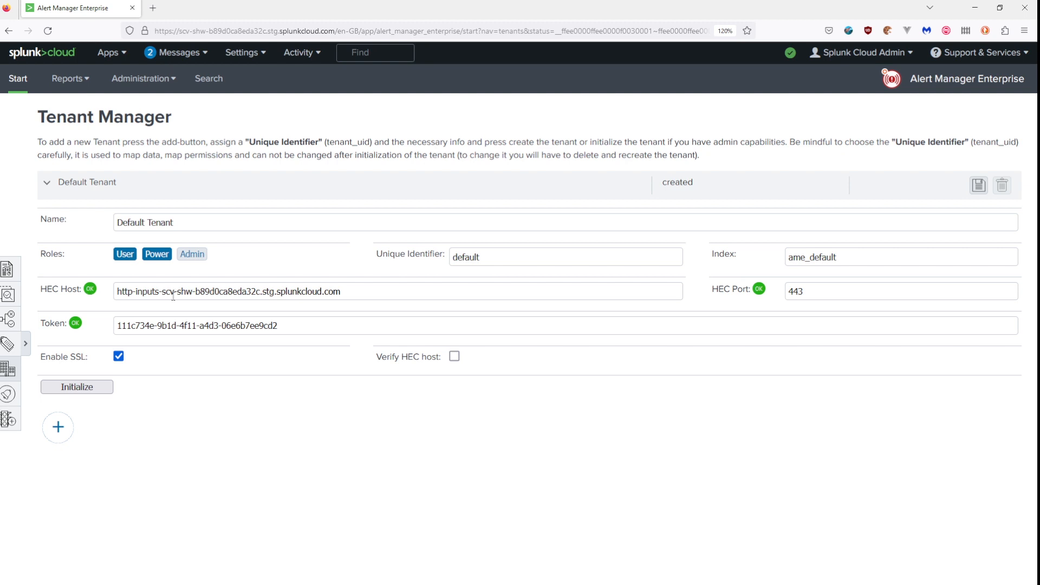
{"action": "left_click", "coordinate": [7, 271]}
{"action": "left_click", "coordinate": [207, 388]}
{"action": "scroll", "coordinate": [188, 440], "scroll_direction": "down", "scroll_amount": 2}
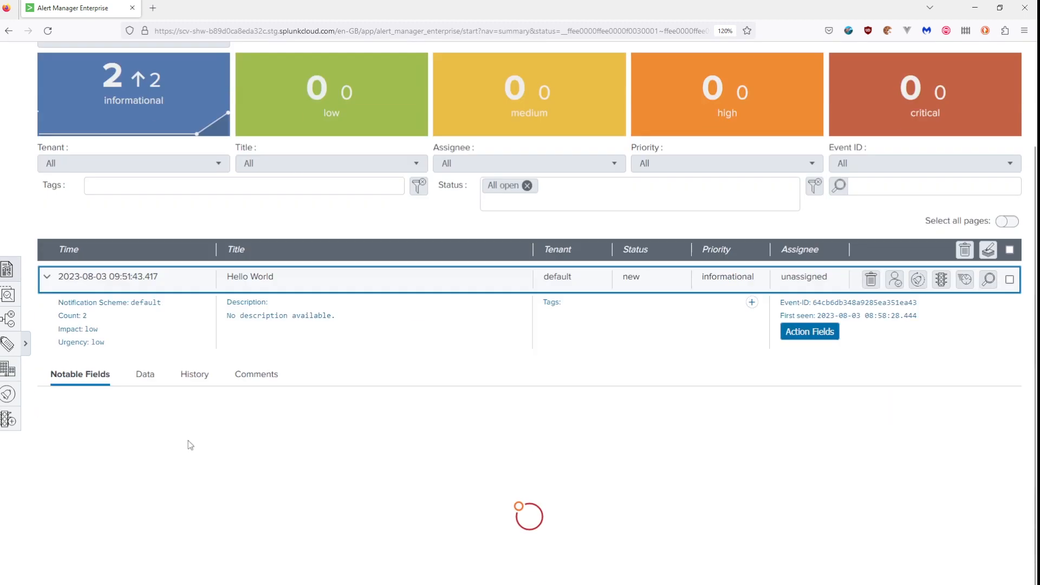
{"action": "left_click", "coordinate": [144, 349]}
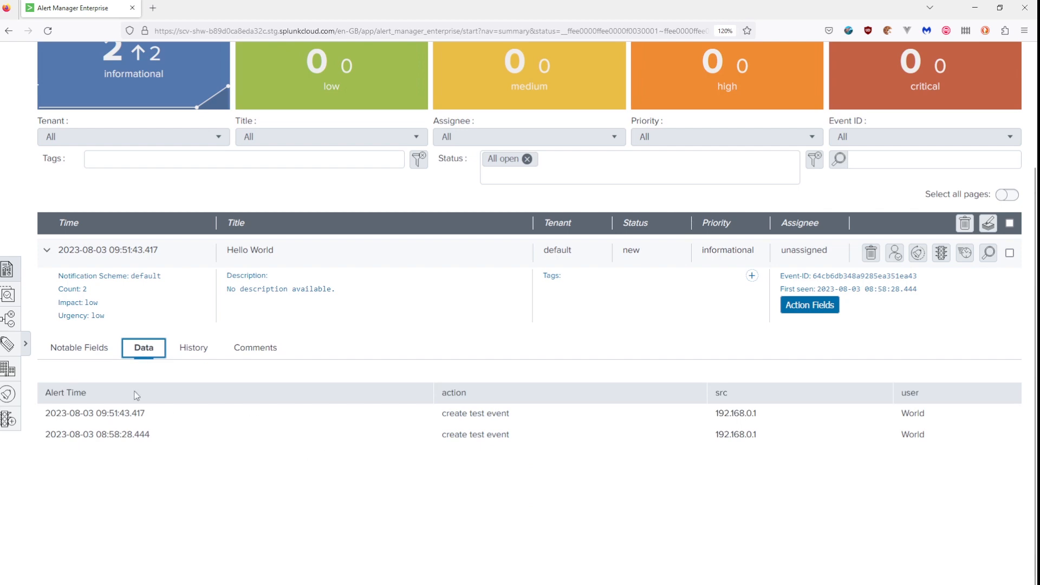
{"action": "left_click", "coordinate": [85, 352]}
{"action": "scroll", "coordinate": [144, 274], "scroll_direction": "up", "scroll_amount": 3}
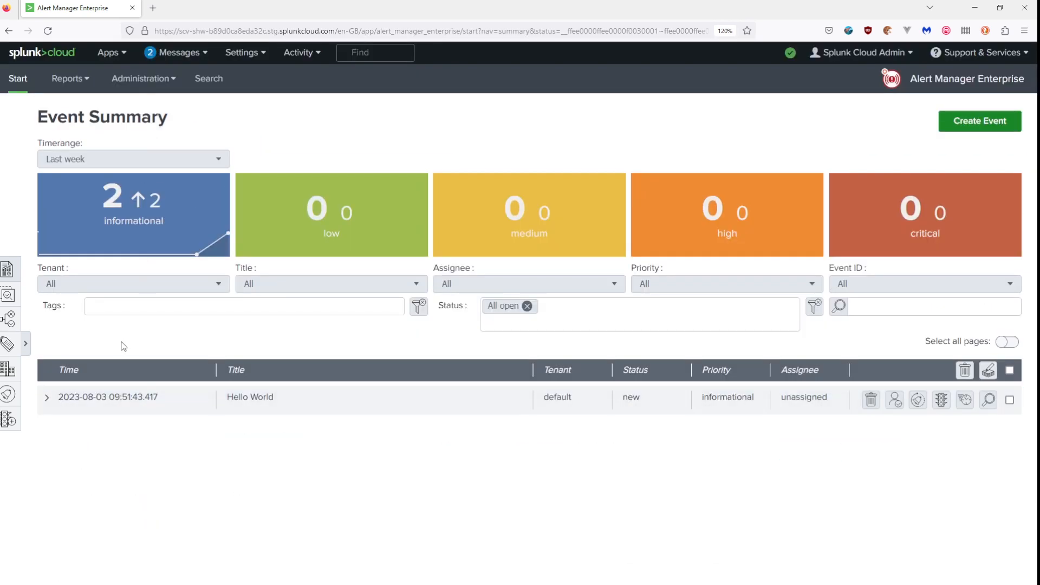